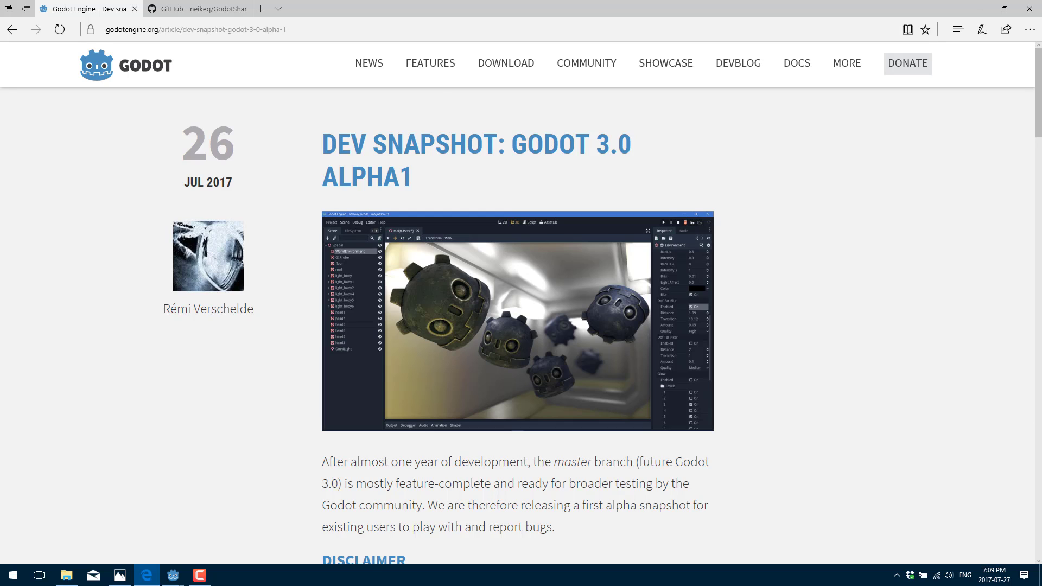
# Review the GodotSharp repository page on GitHub and the download mirrors in the Godot 3.0 alpha1 article.
pyautogui.click(198, 9)
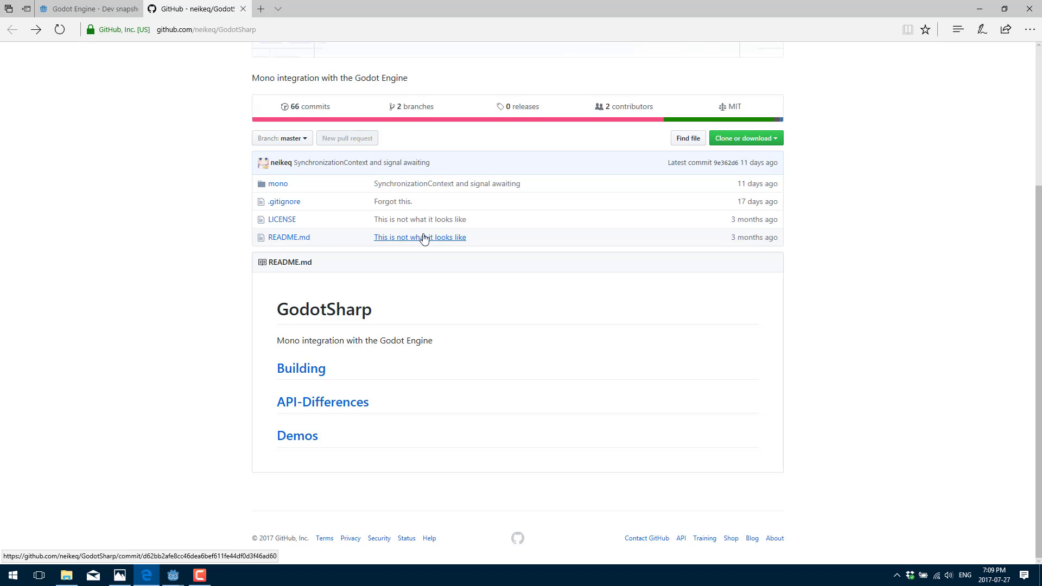
pyautogui.scroll(2, 485, 311)
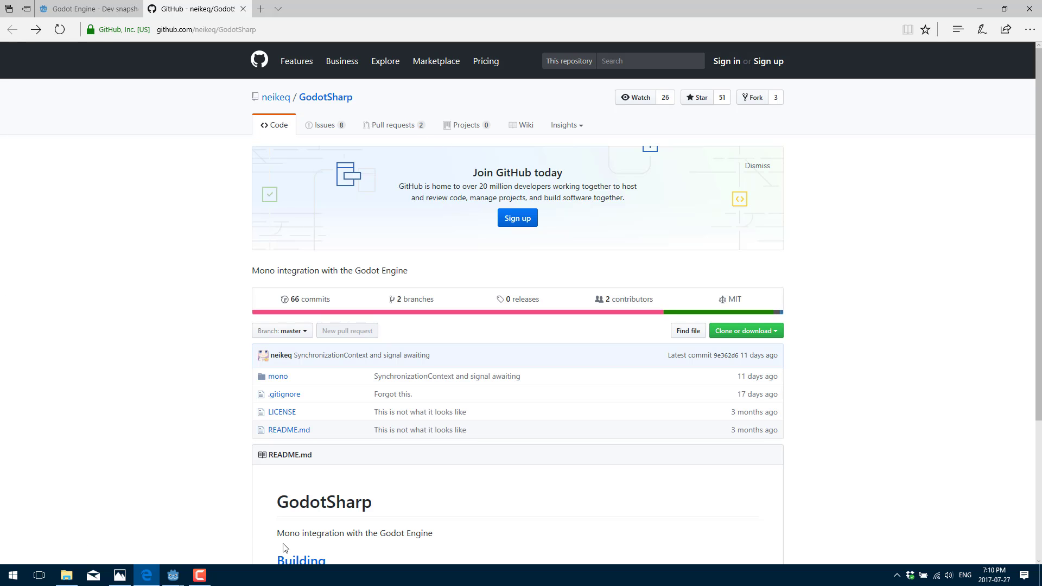
pyautogui.click(87, 9)
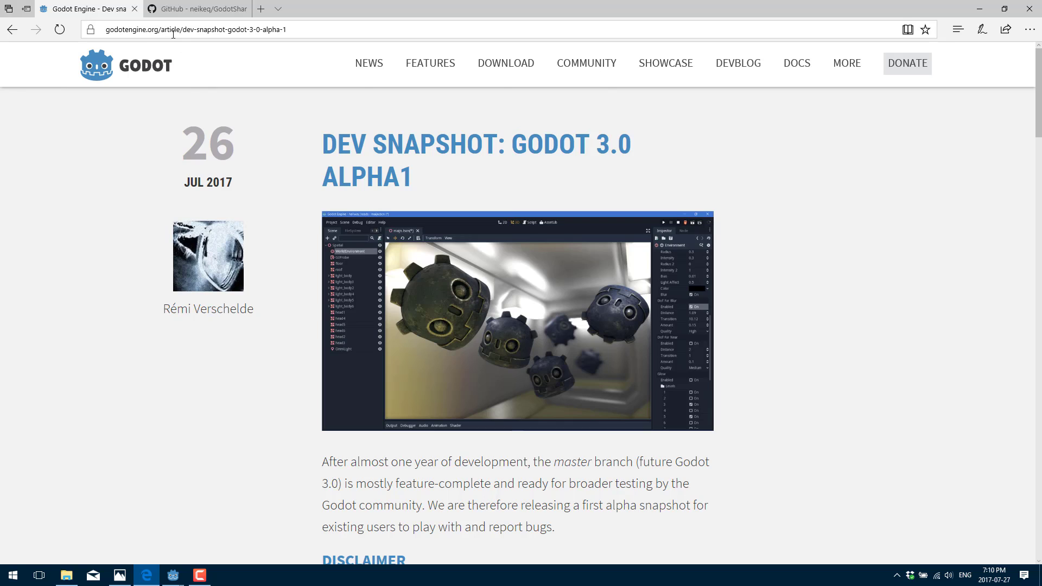
pyautogui.scroll(-5, 450, 237)
pyautogui.scroll(-15, 470, 259)
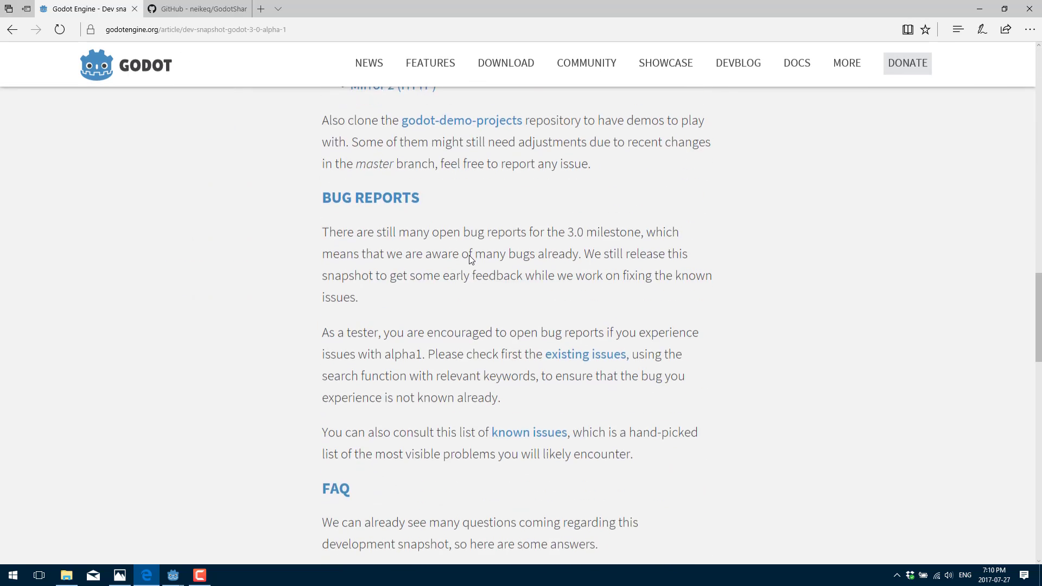
pyautogui.scroll(3, 360, 221)
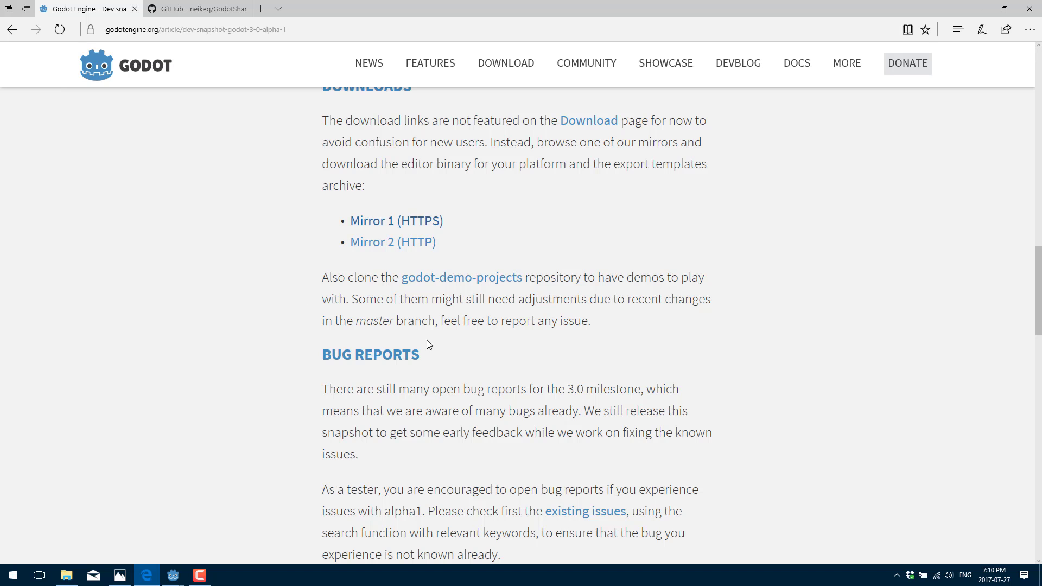
# Switch to the Material Tester project in the Godot editor and run it, allowing it network access through the firewall.
pyautogui.click(177, 576)
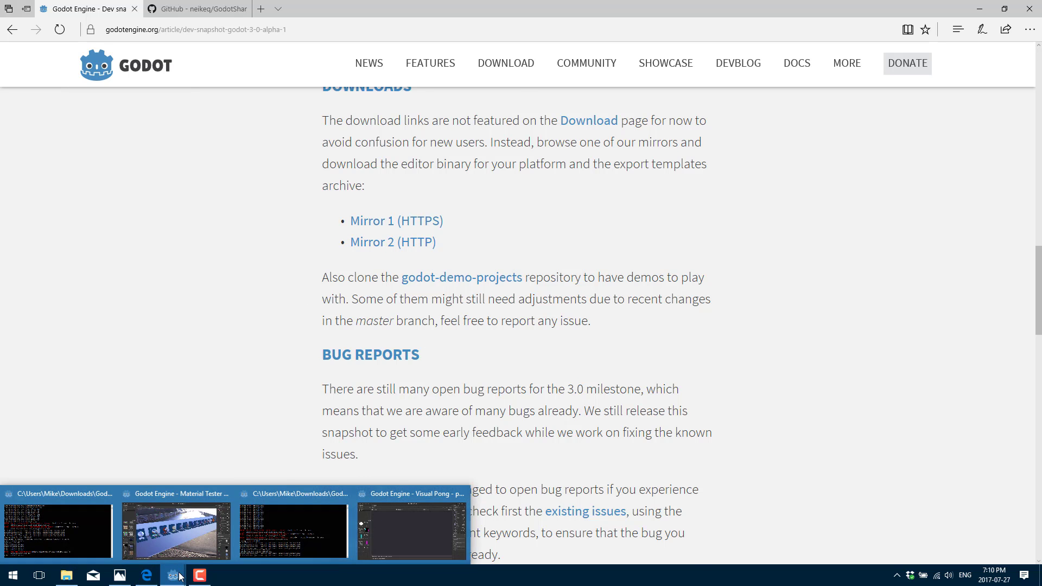
pyautogui.click(168, 533)
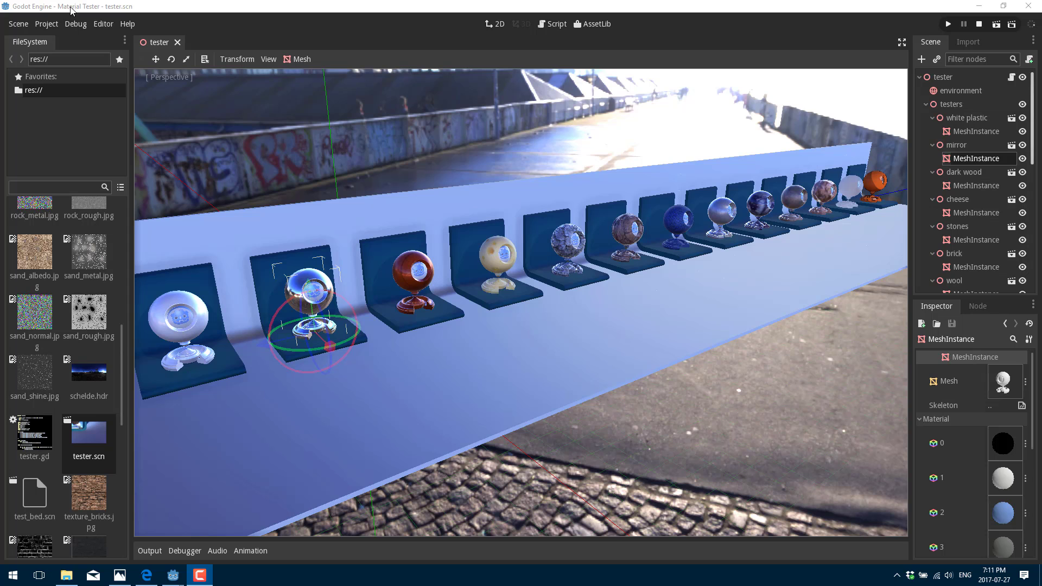
pyautogui.click(948, 25)
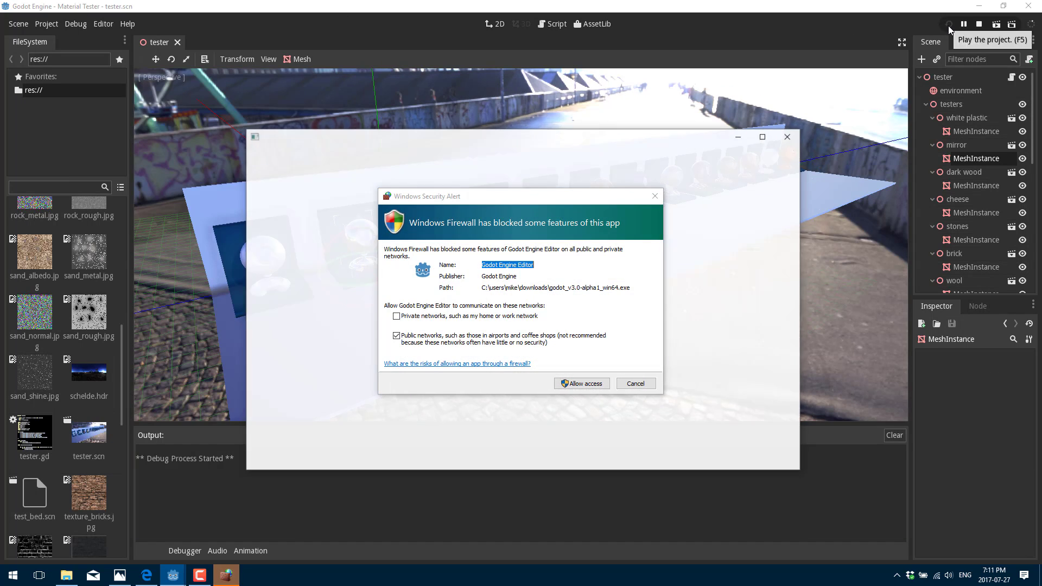
pyautogui.click(578, 384)
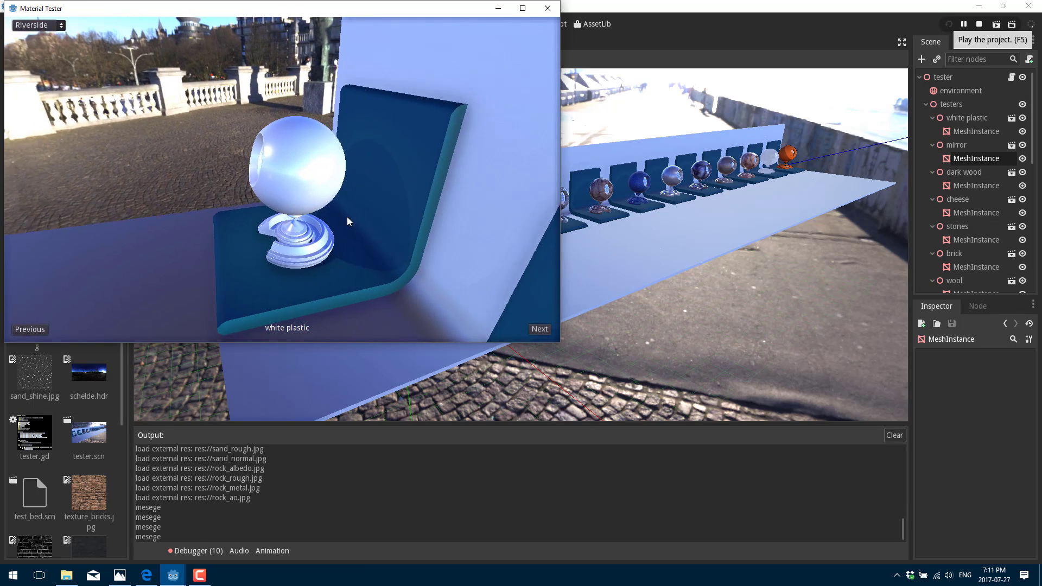
# Step through the material samples in the running demo from white plastic to marble.
pyautogui.click(534, 330)
pyautogui.click(532, 330)
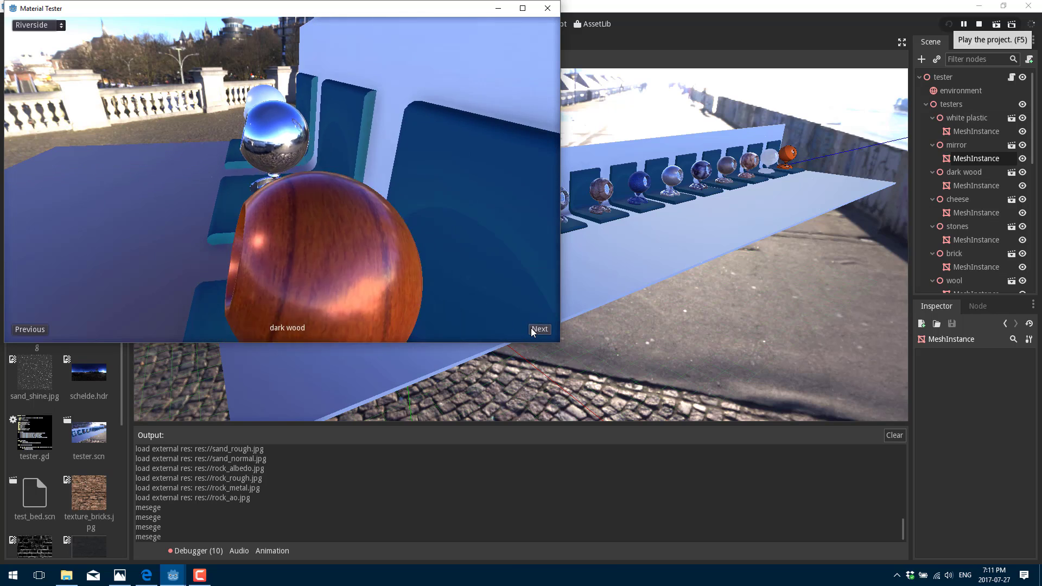
pyautogui.click(532, 330)
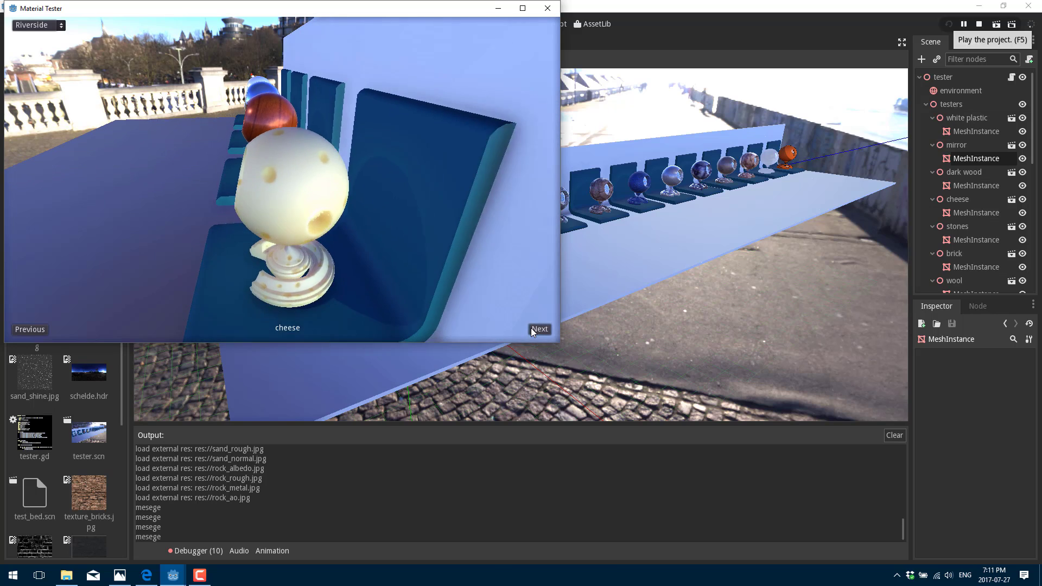
pyautogui.click(532, 330)
pyautogui.click(532, 330)
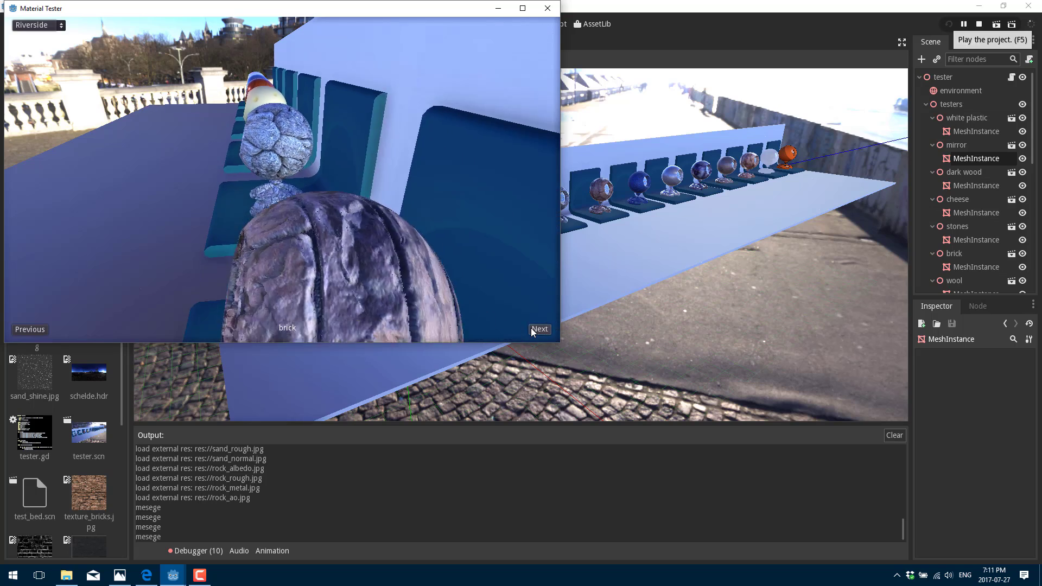
pyautogui.click(532, 330)
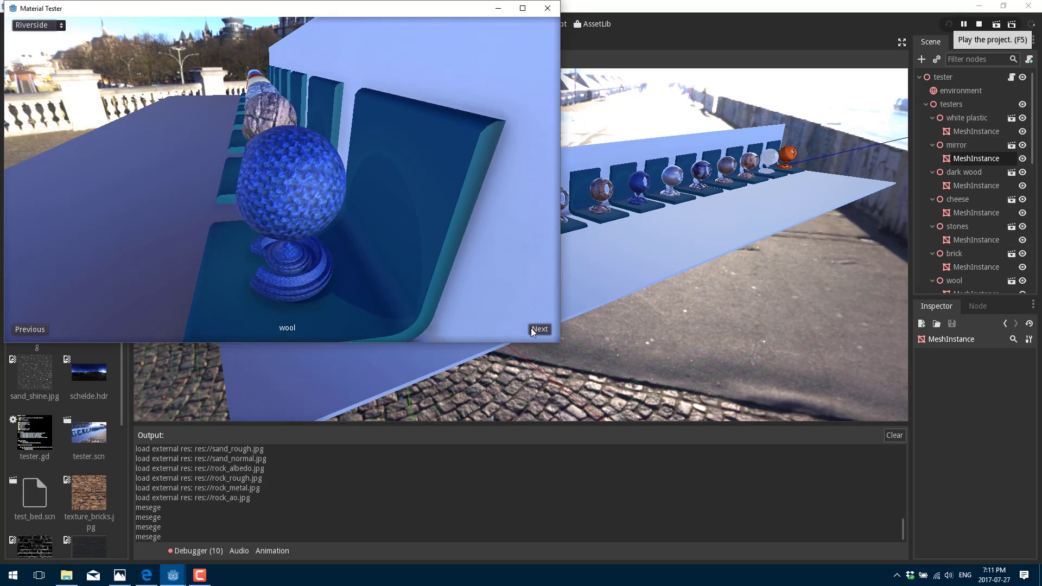
pyautogui.click(532, 330)
pyautogui.click(532, 330)
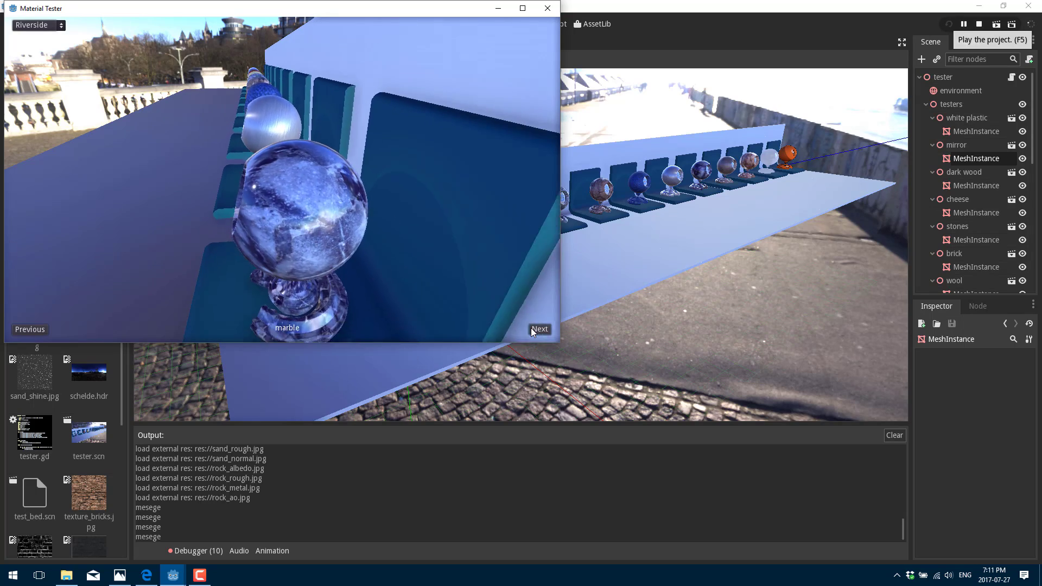
# Orbit around the marble sample to view its front and the neighbouring samples.
pyautogui.moveTo(440, 228); pyautogui.dragTo(706, 160)
pyautogui.moveTo(512, 185); pyautogui.dragTo(653, 135)
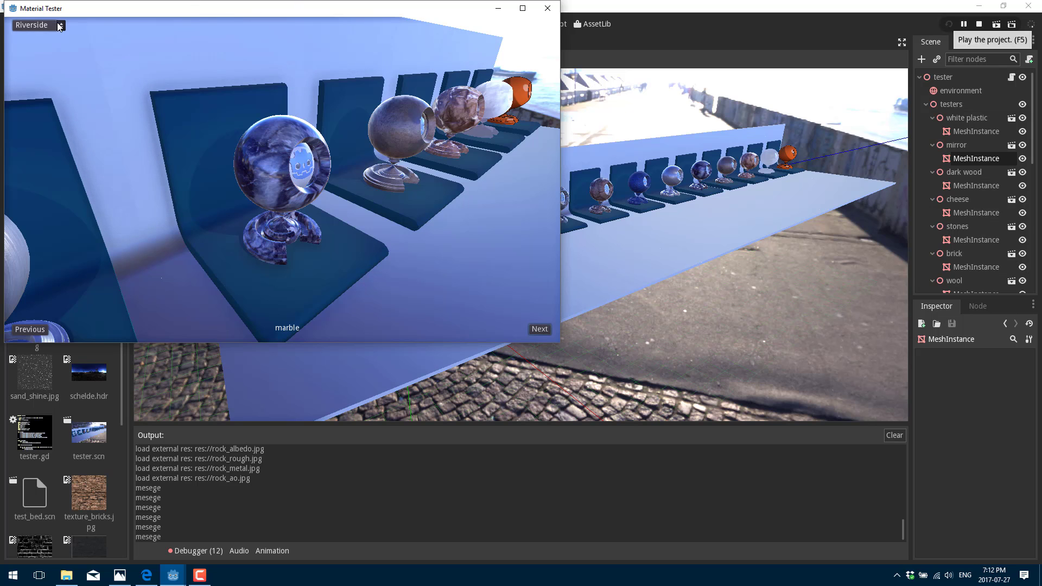
pyautogui.moveTo(330, 122); pyautogui.dragTo(499, 101)
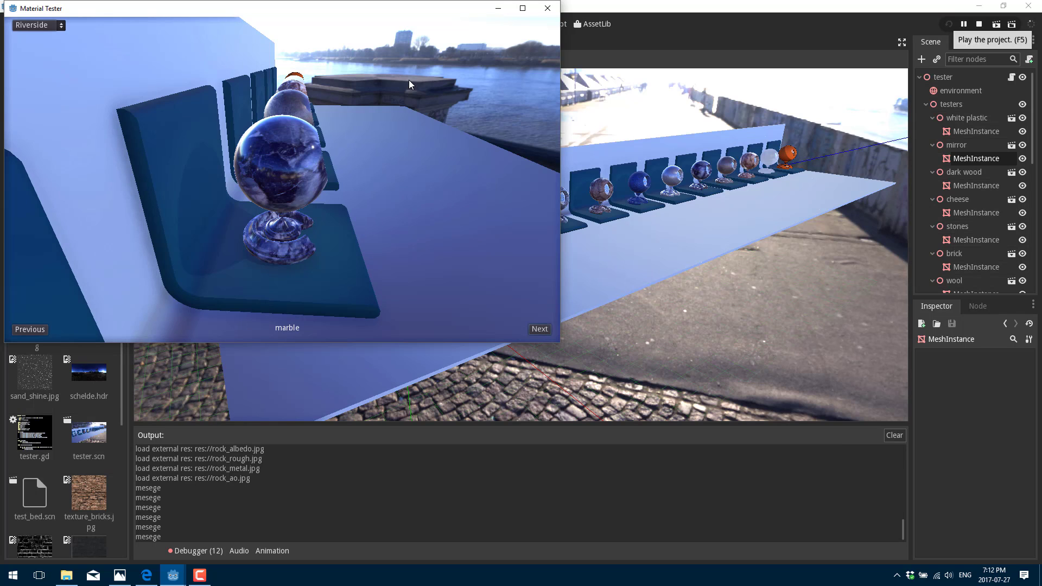
# Preview the marble sample in the Lobby and Park environments and close the running demo.
pyautogui.click(62, 26)
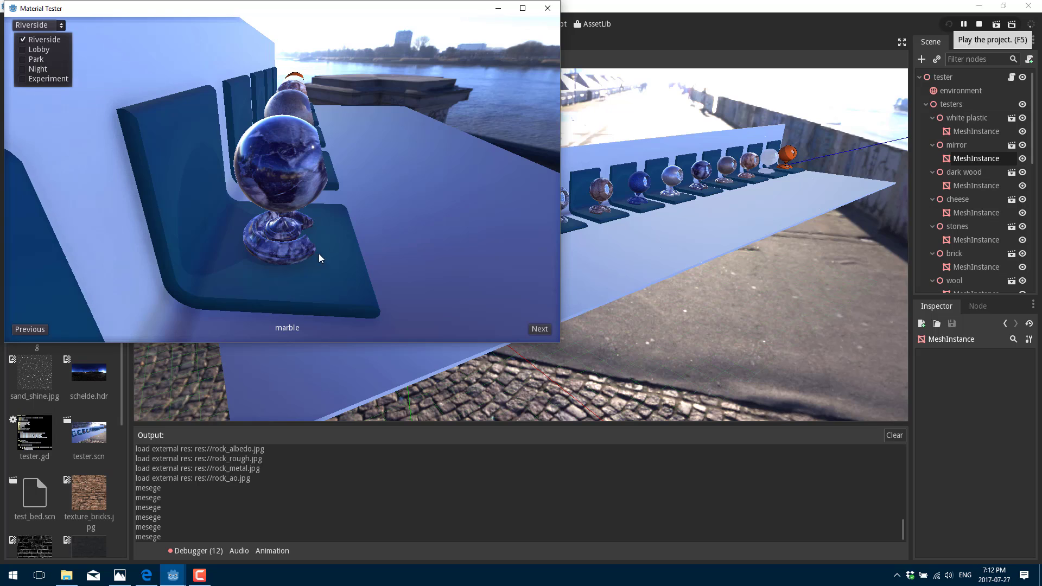
pyautogui.click(40, 52)
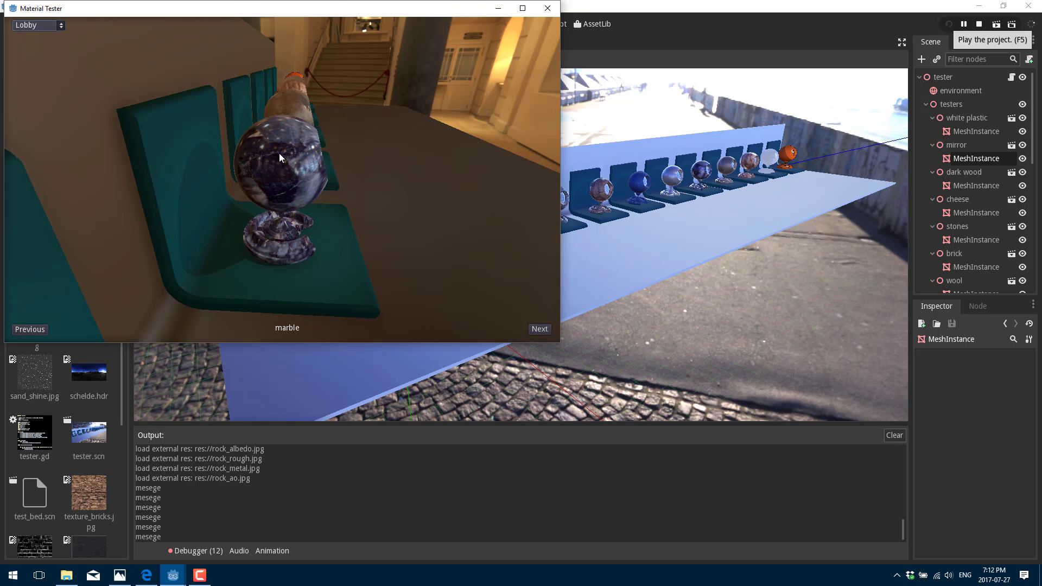
pyautogui.click(49, 31)
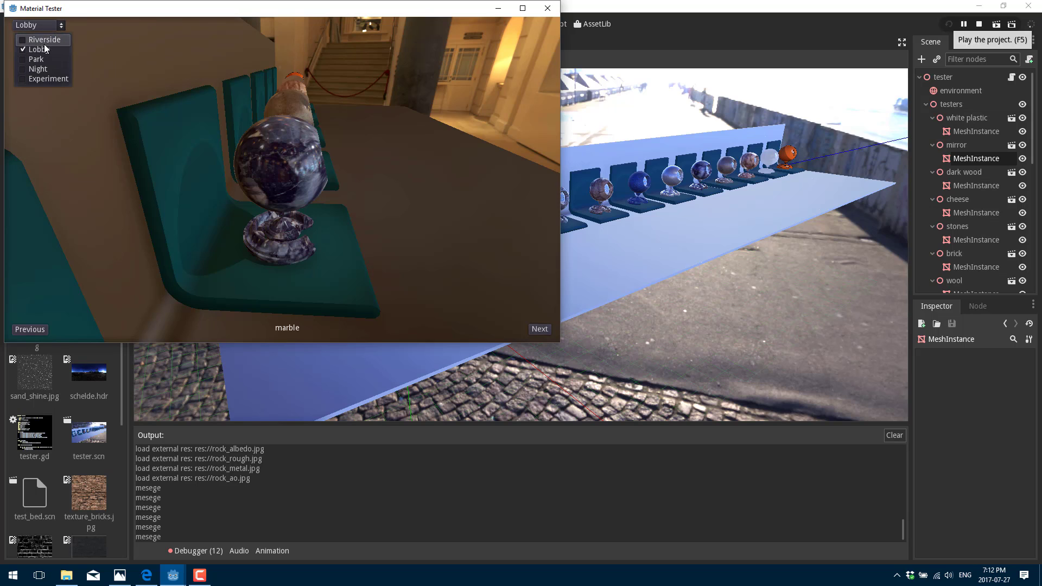
pyautogui.click(46, 61)
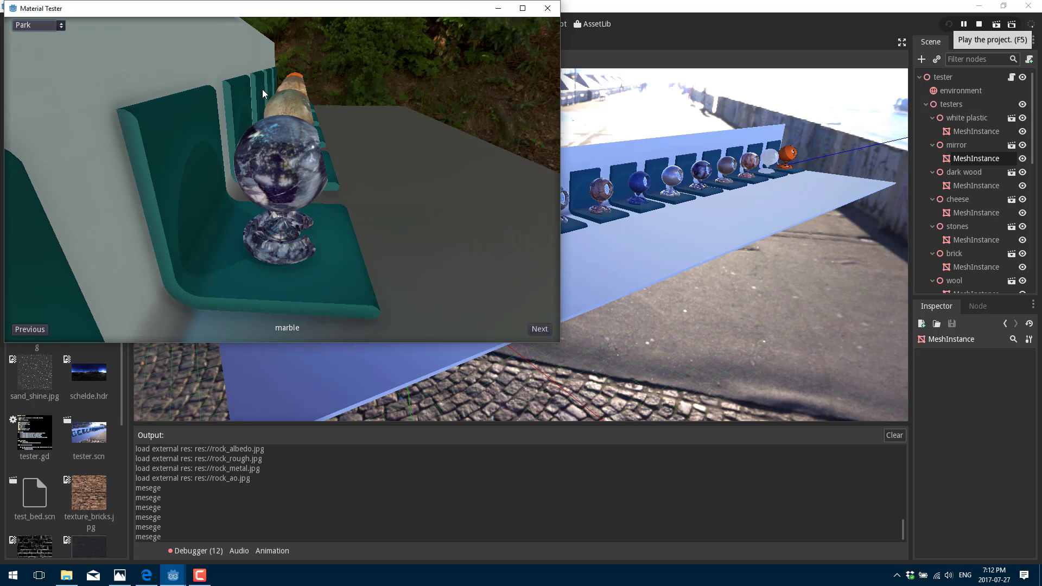
pyautogui.click(547, 8)
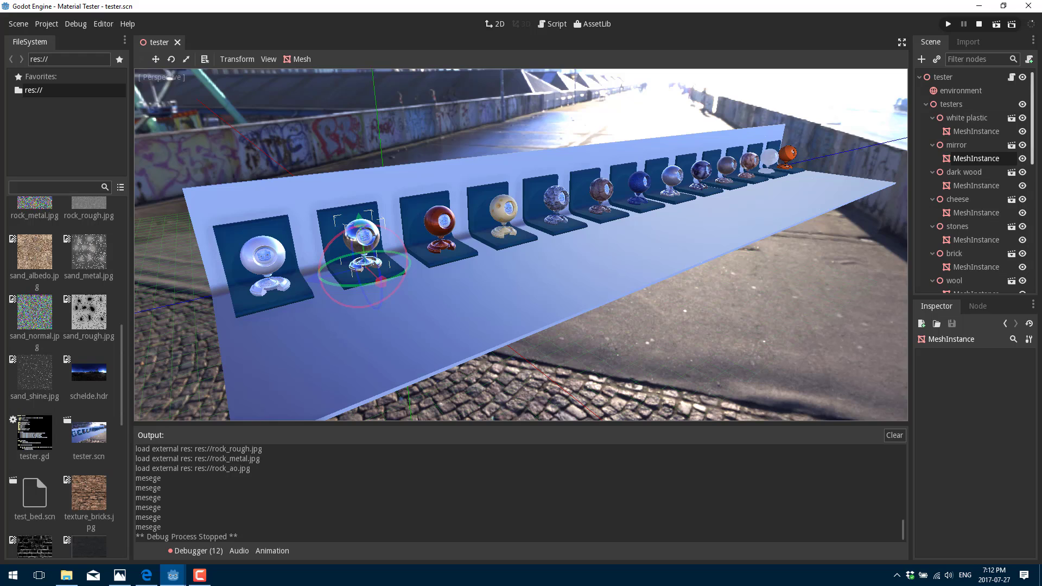
# Inspect the material slots of the mirror sample's MeshInstance.
pyautogui.click(974, 158)
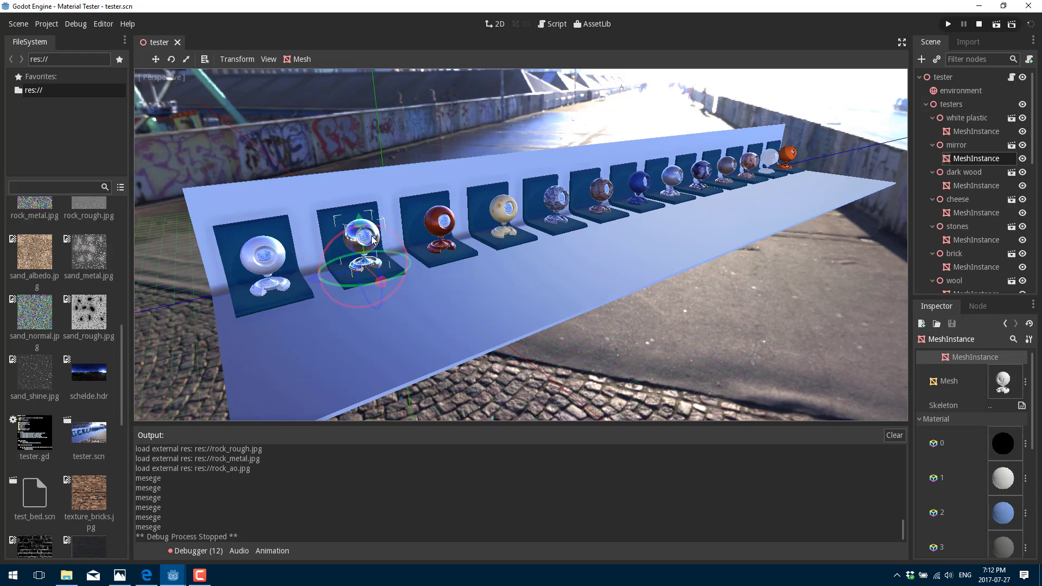
pyautogui.scroll(-1, 963, 449)
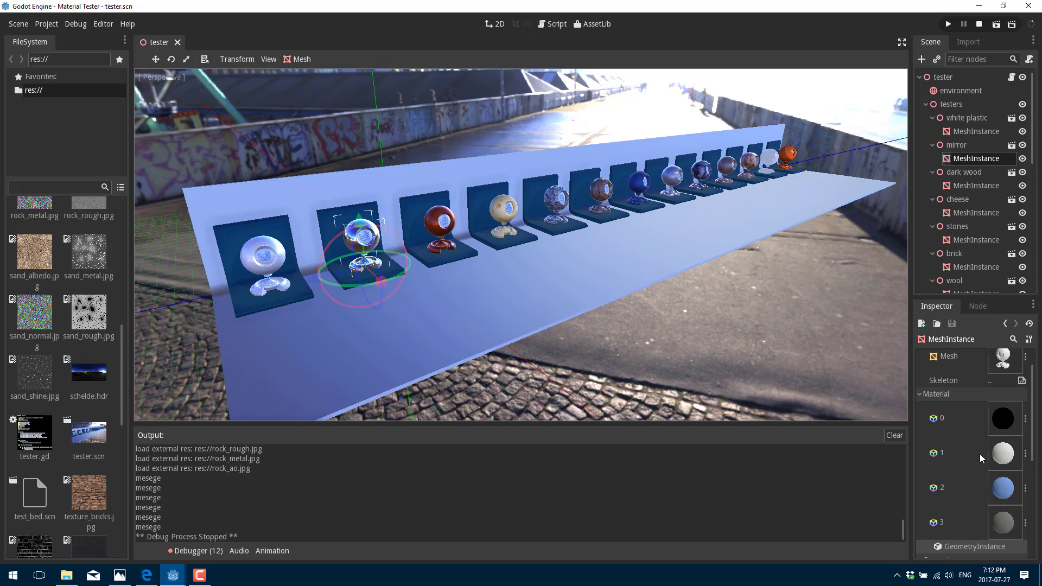
pyautogui.scroll(-1, 982, 429)
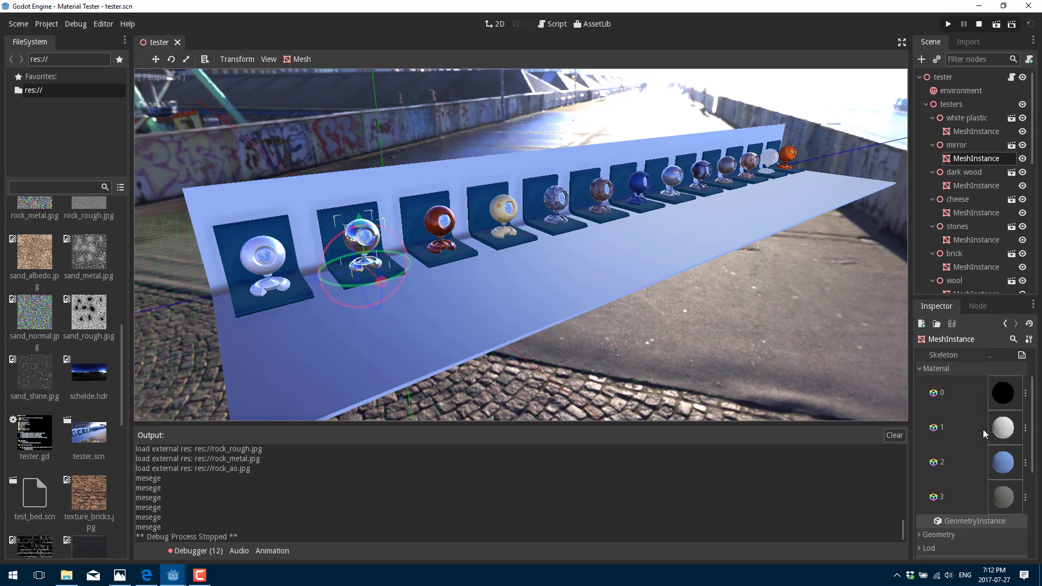
pyautogui.scroll(1, 984, 429)
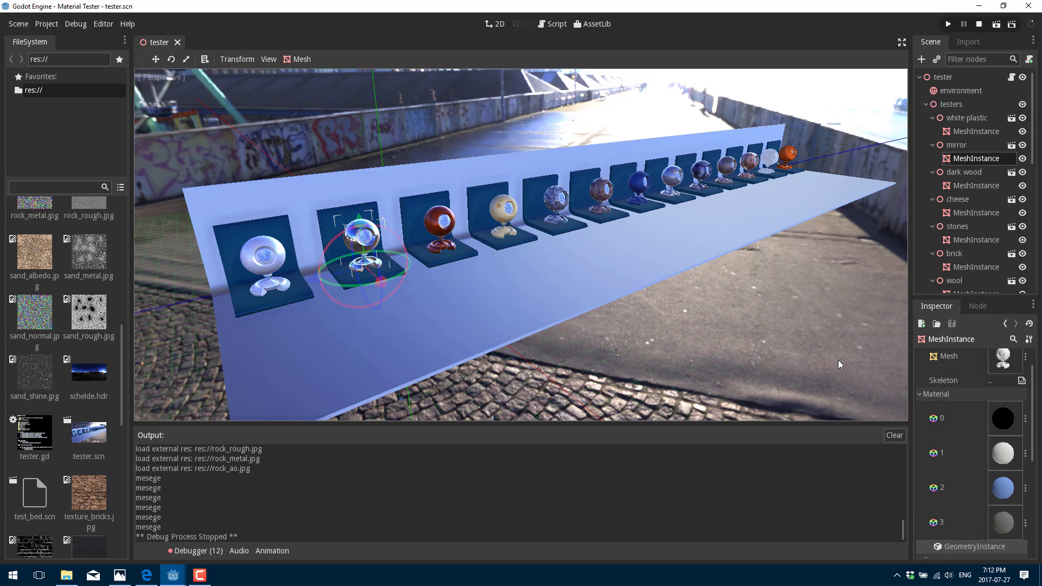
# Select the cheese sample's mesh in the scene and open its material 0 for editing.
pyautogui.click(513, 217)
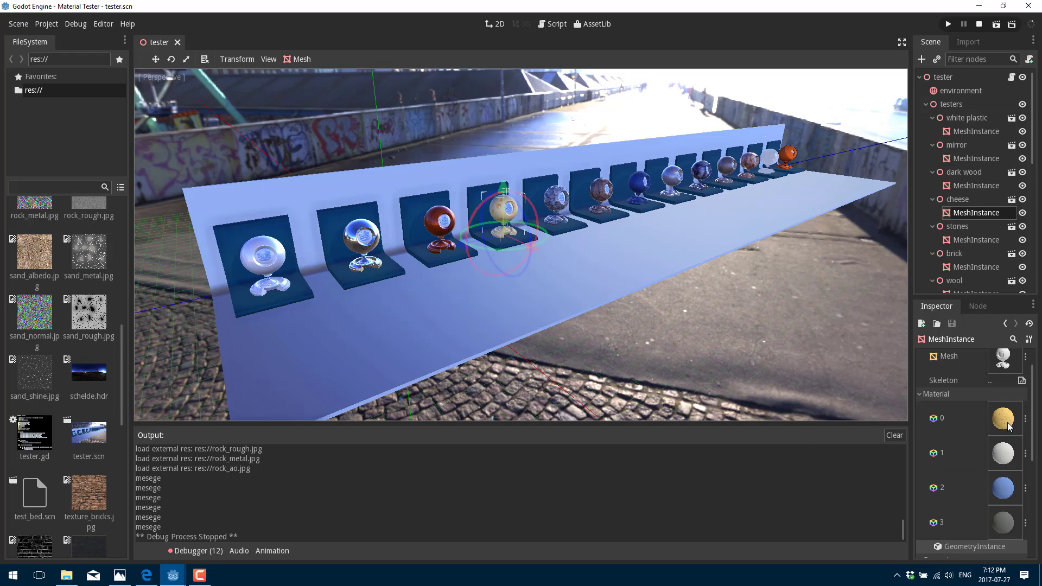
pyautogui.click(1025, 419)
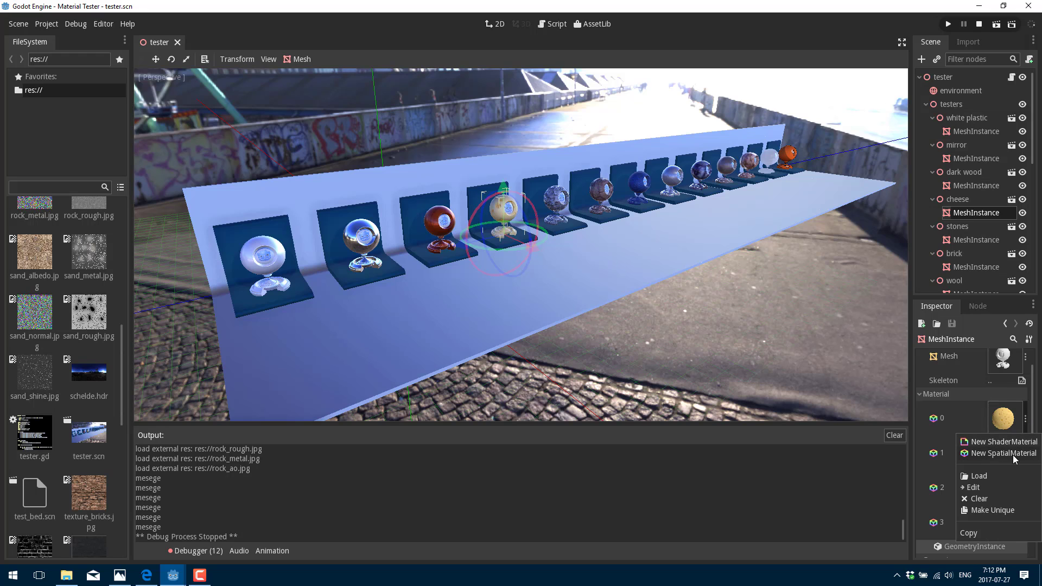
pyautogui.click(974, 486)
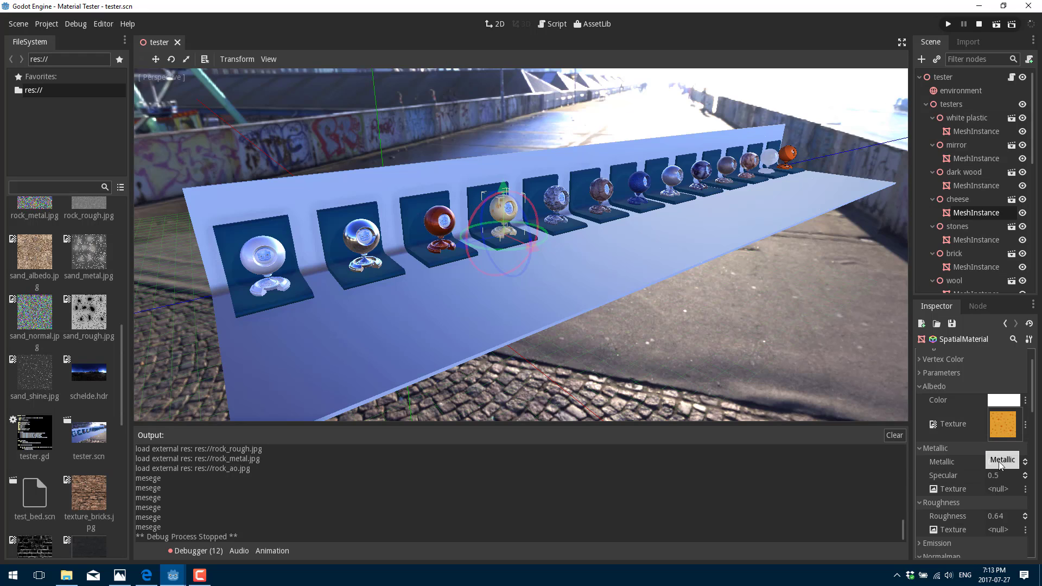
# Examine the cheese SpatialMaterial's properties from Albedo through Metallic, Roughness and Normalmap to Ambient Occlusion, expanding the Anisotropy section.
pyautogui.scroll(2, 956, 432)
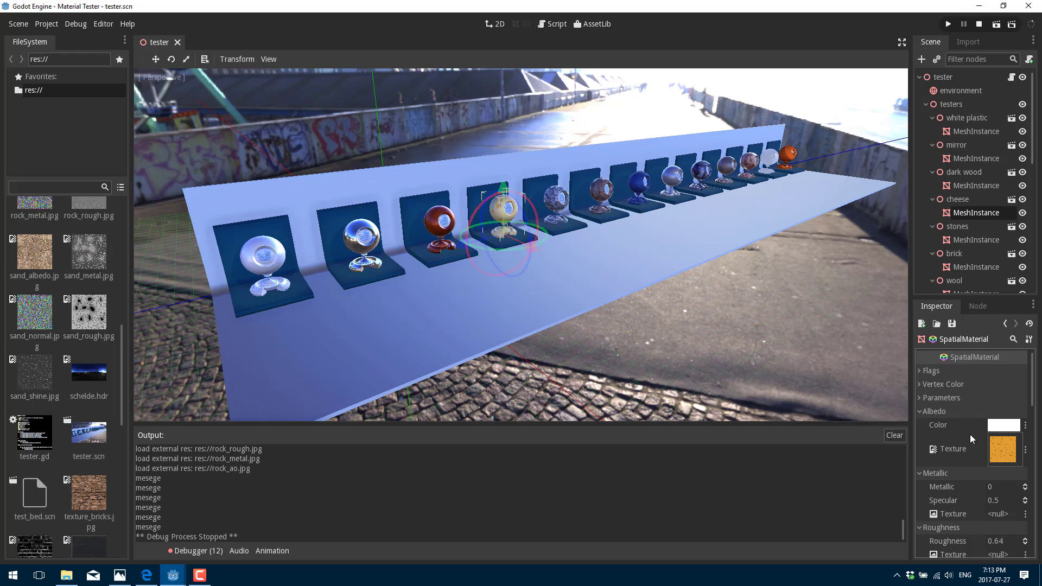
pyautogui.scroll(-1, 965, 486)
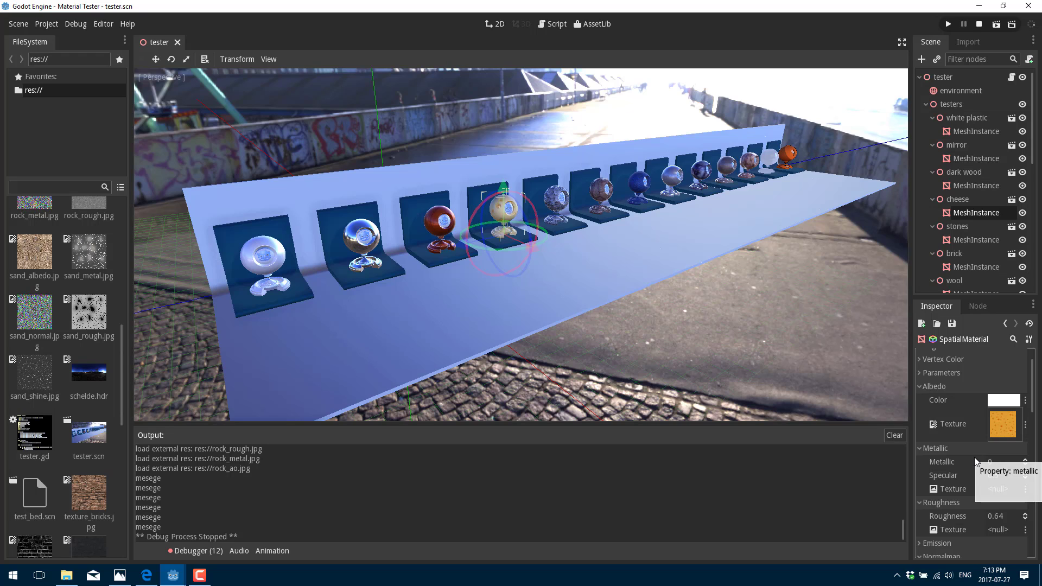
pyautogui.scroll(-1, 953, 503)
pyautogui.scroll(-1, 953, 504)
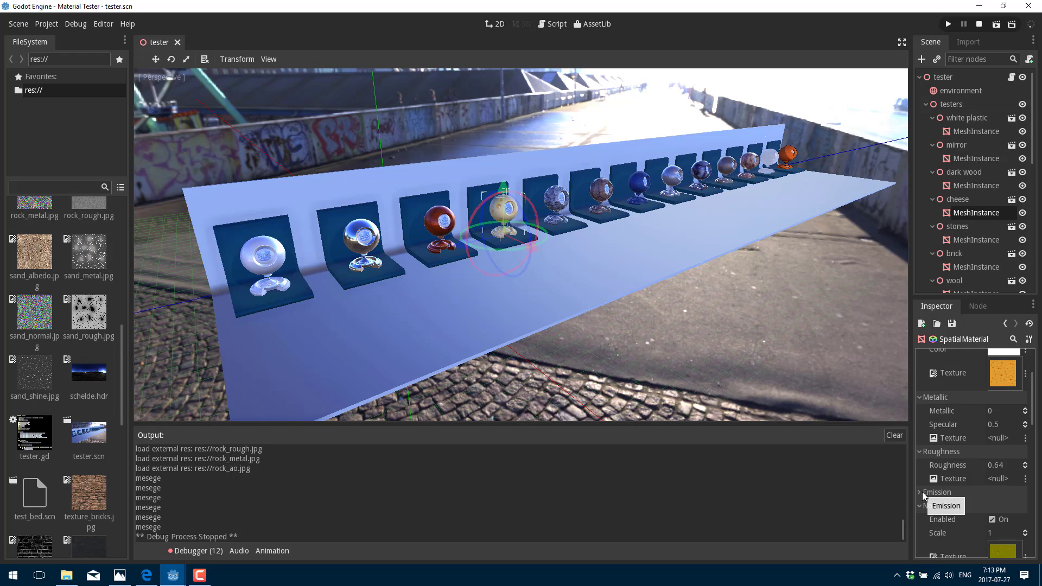
pyautogui.scroll(-1, 924, 495)
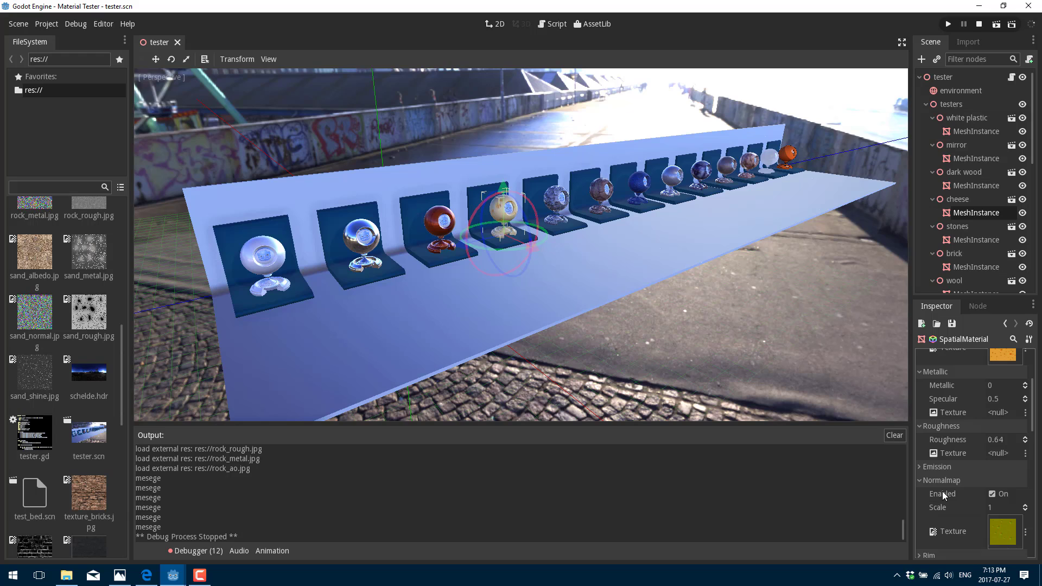
pyautogui.scroll(-2, 946, 495)
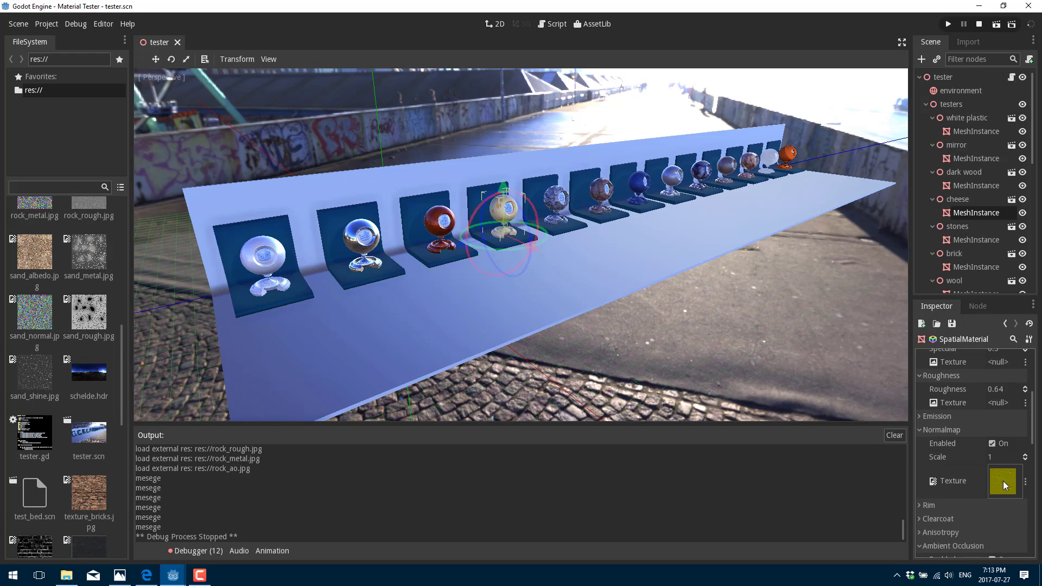
pyautogui.scroll(-2, 922, 510)
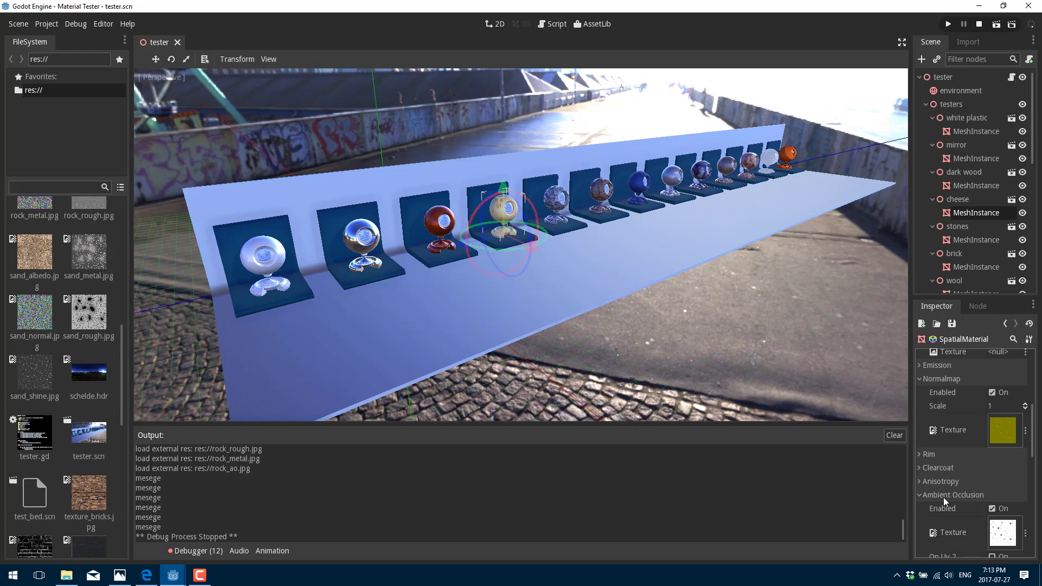
pyautogui.click(920, 483)
pyautogui.scroll(-2, 947, 480)
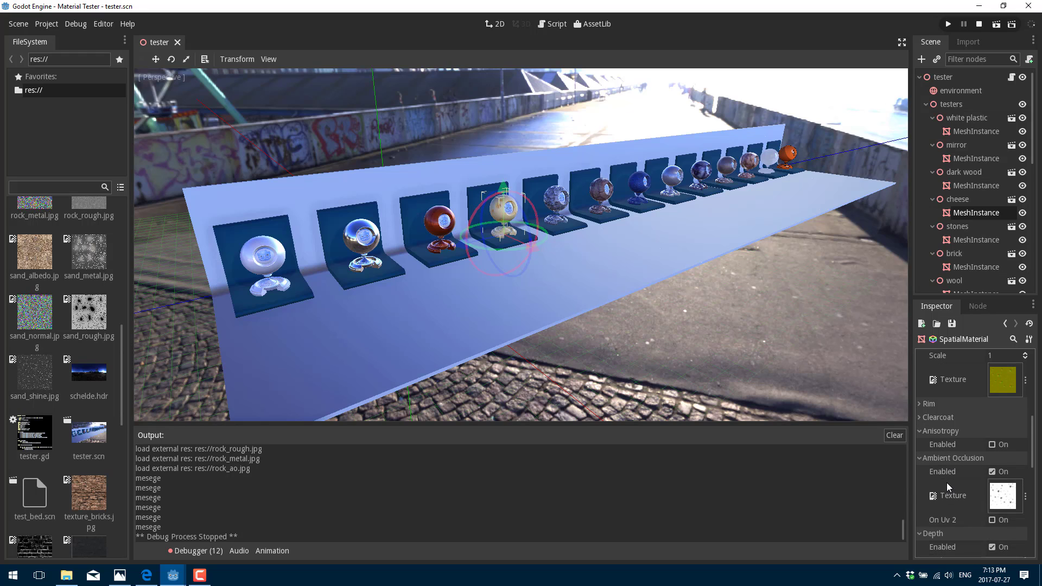
# Examine the rest of the cheese SpatialMaterial's properties, from Ambient Occlusion, Depth and Subsurf Scatter through Uv1 to Next Pass.
pyautogui.scroll(-2, 946, 483)
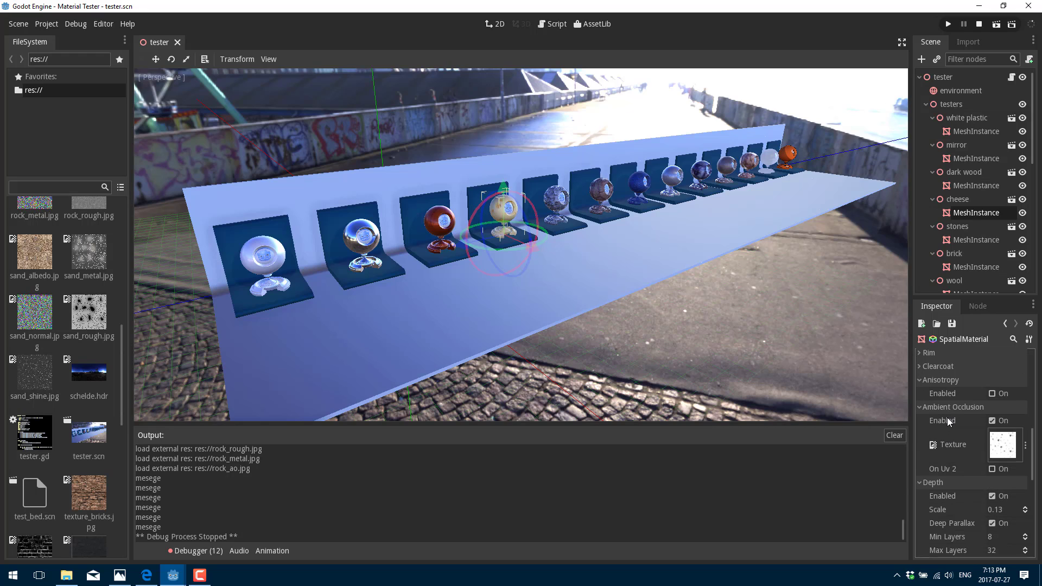
pyautogui.scroll(-3, 946, 418)
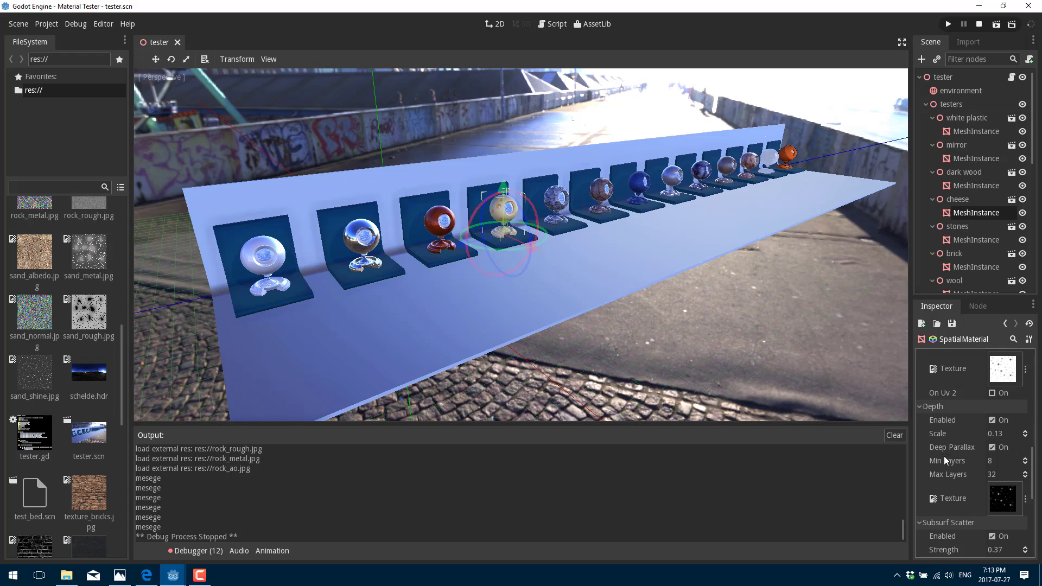
pyautogui.scroll(-3, 945, 444)
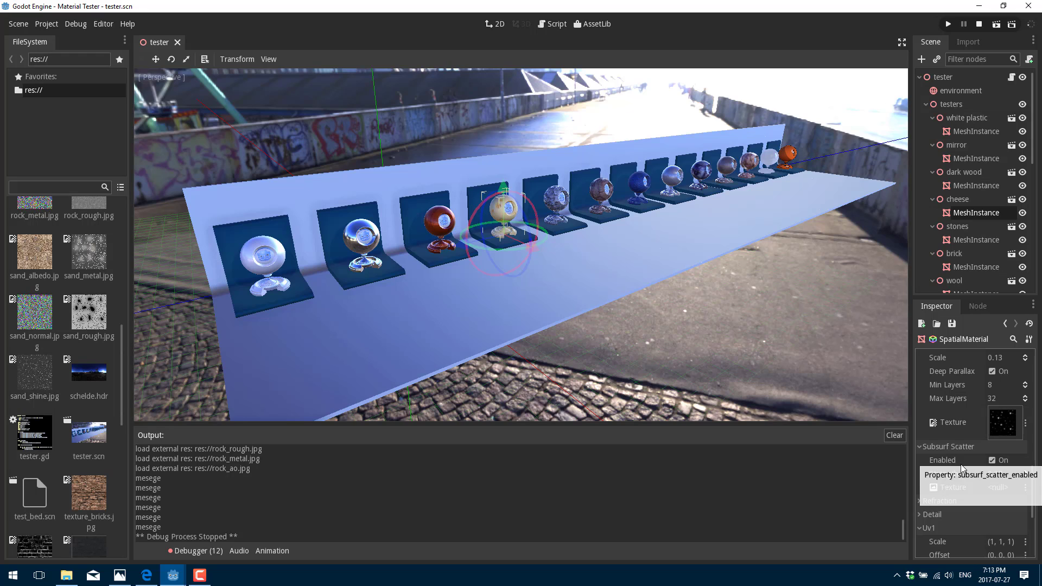
pyautogui.scroll(-4, 994, 519)
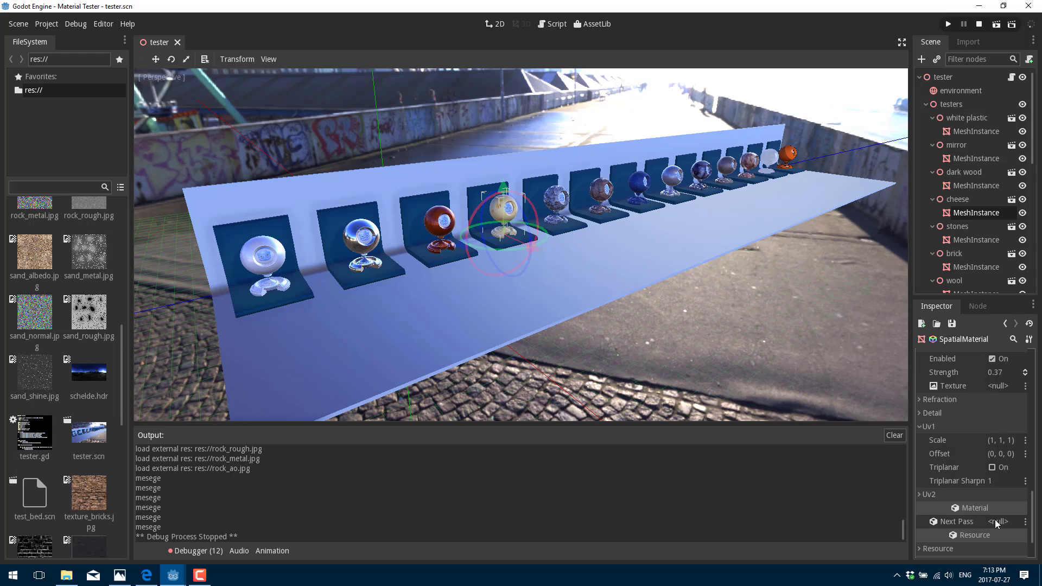
pyautogui.scroll(-2, 997, 522)
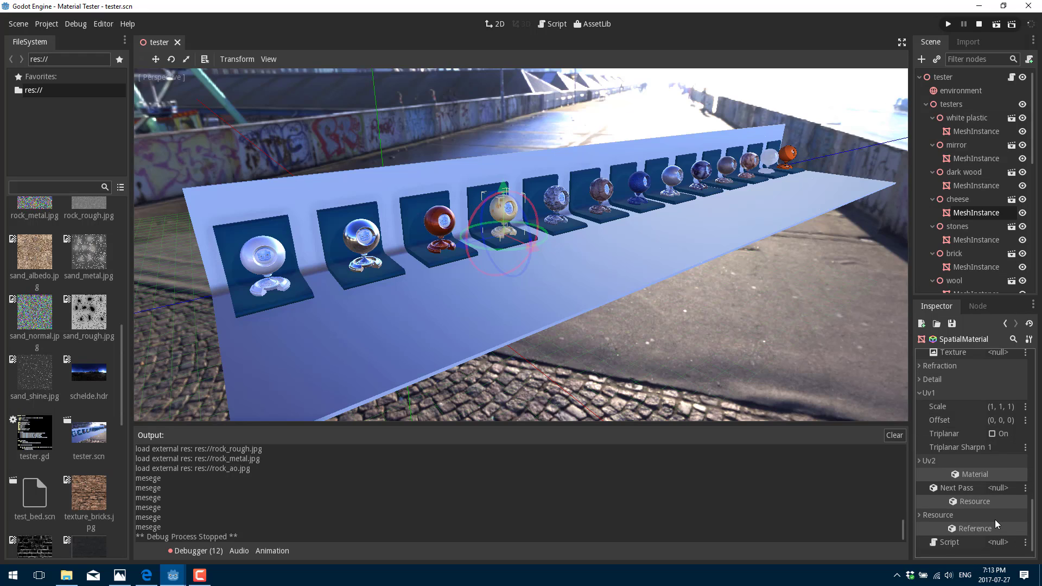
pyautogui.scroll(10, 997, 495)
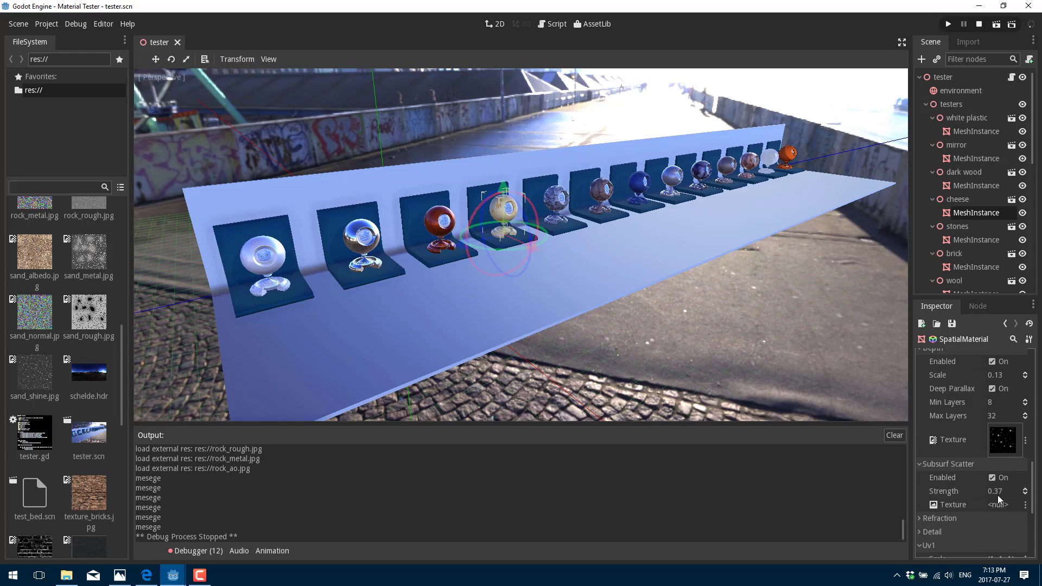
pyautogui.scroll(4, 995, 483)
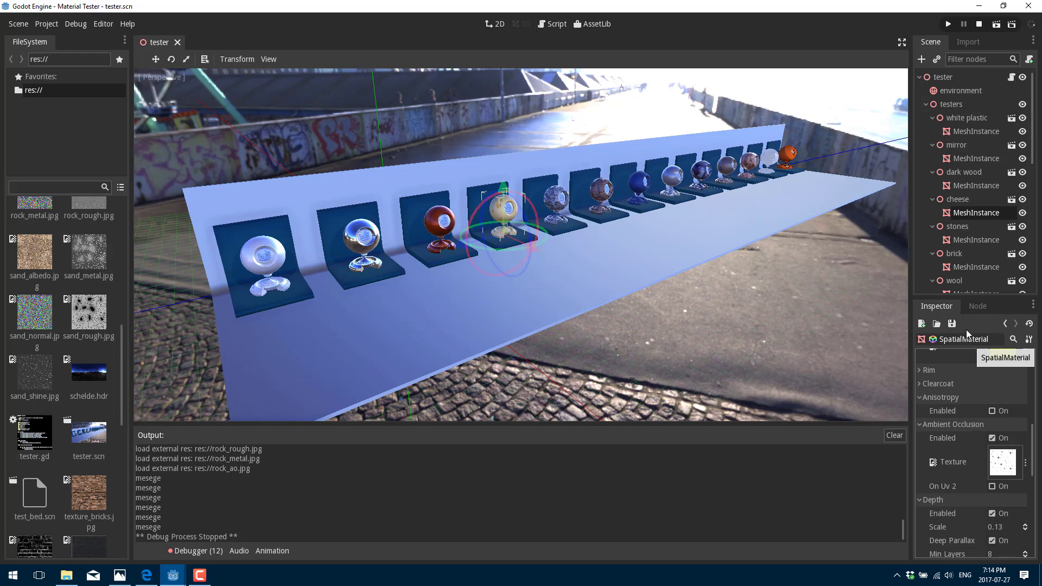
# Select the environment node in the scene and open its Environment resource for editing.
pyautogui.click(961, 92)
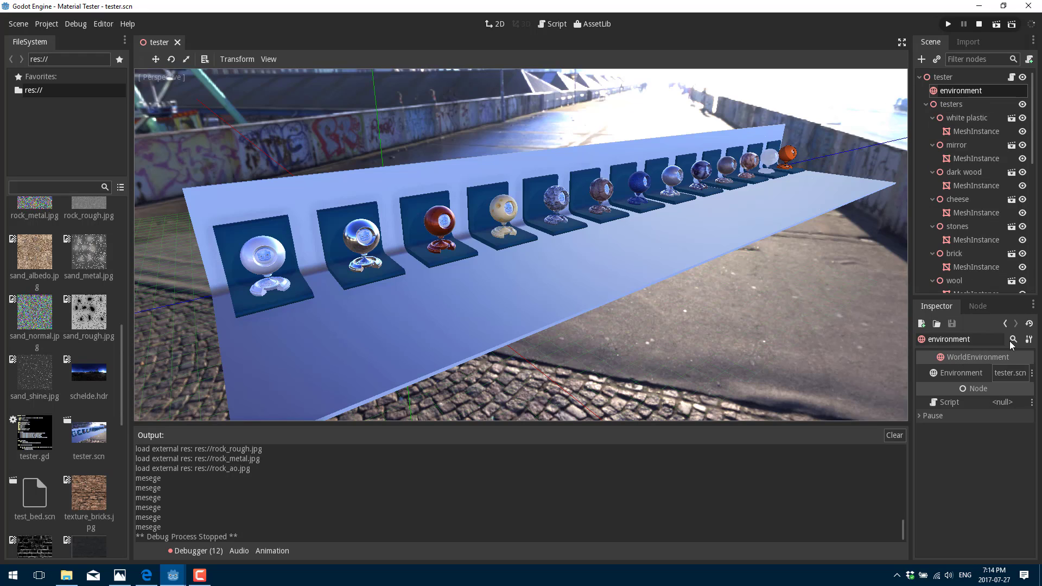
pyautogui.click(1032, 373)
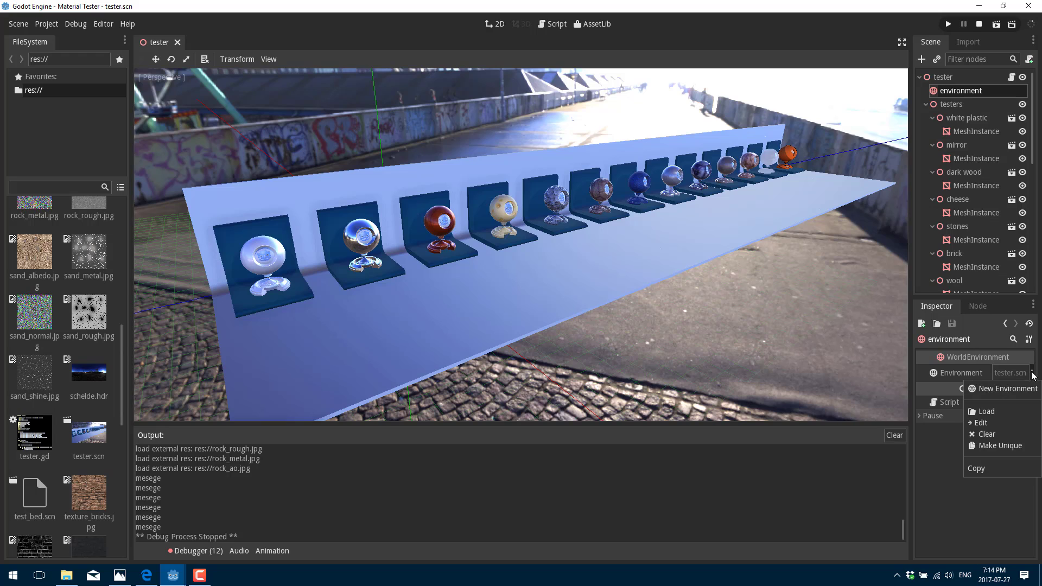
pyautogui.click(986, 421)
pyautogui.scroll(2, 990, 424)
pyautogui.scroll(4, 989, 424)
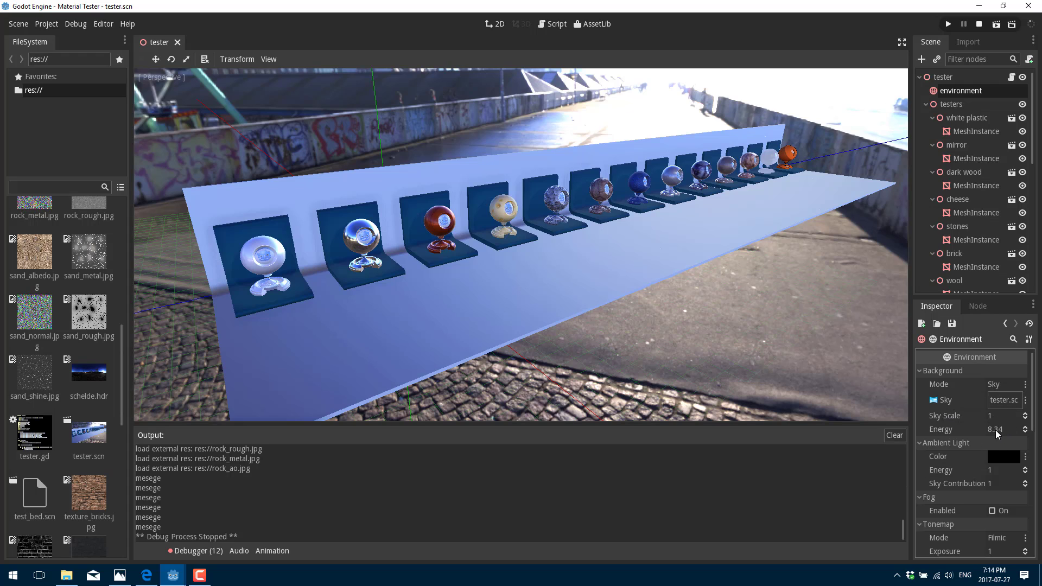
# Examine the Environment's Background, Ambient Light, Fog, Tonemap and Auto Exposure properties, expanding the Ss Reflections section.
pyautogui.scroll(-1, 948, 474)
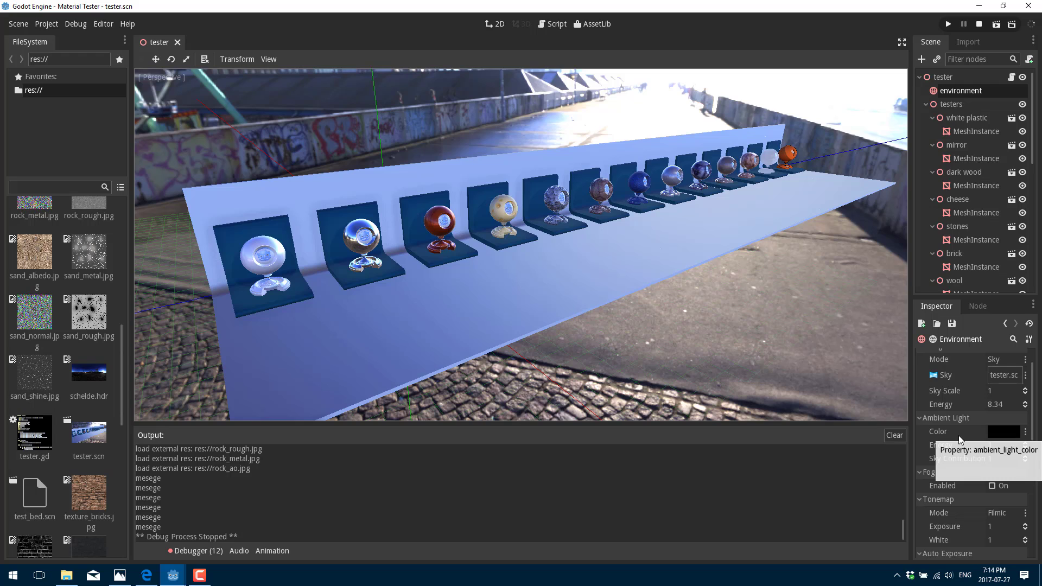
pyautogui.scroll(-2, 986, 523)
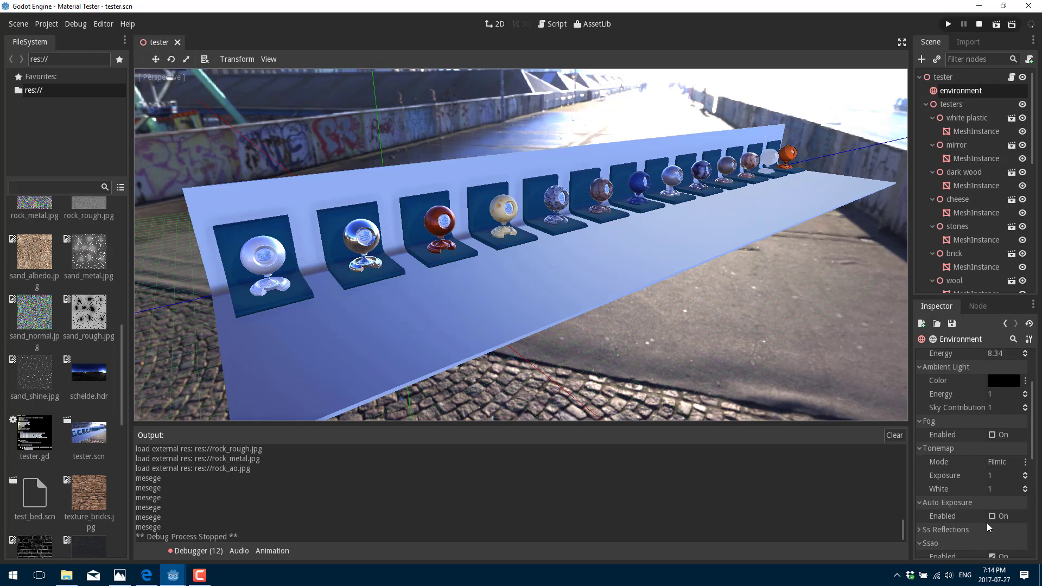
pyautogui.scroll(-2, 985, 521)
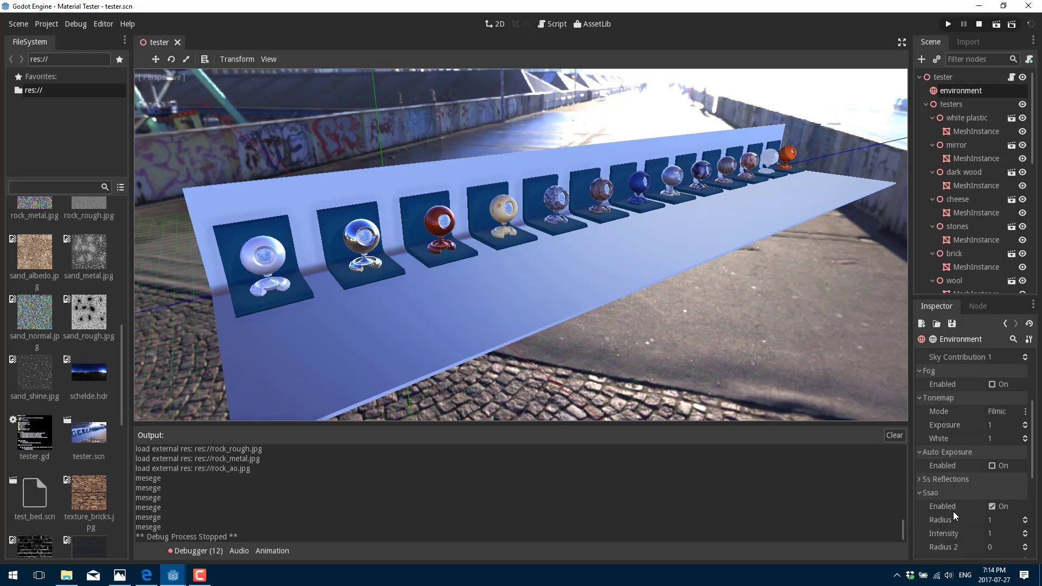
pyautogui.click(919, 479)
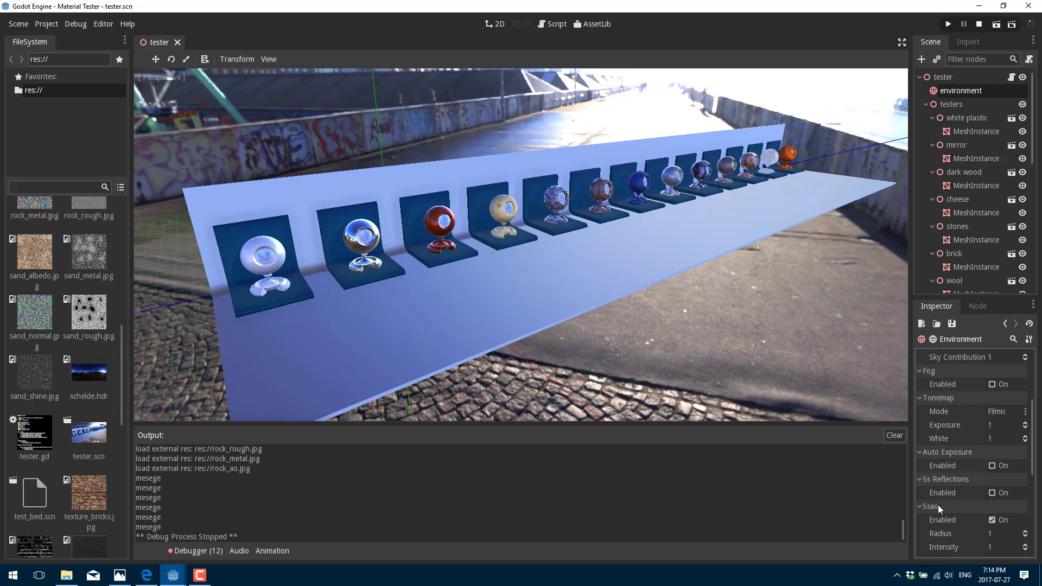
pyautogui.scroll(-1, 960, 509)
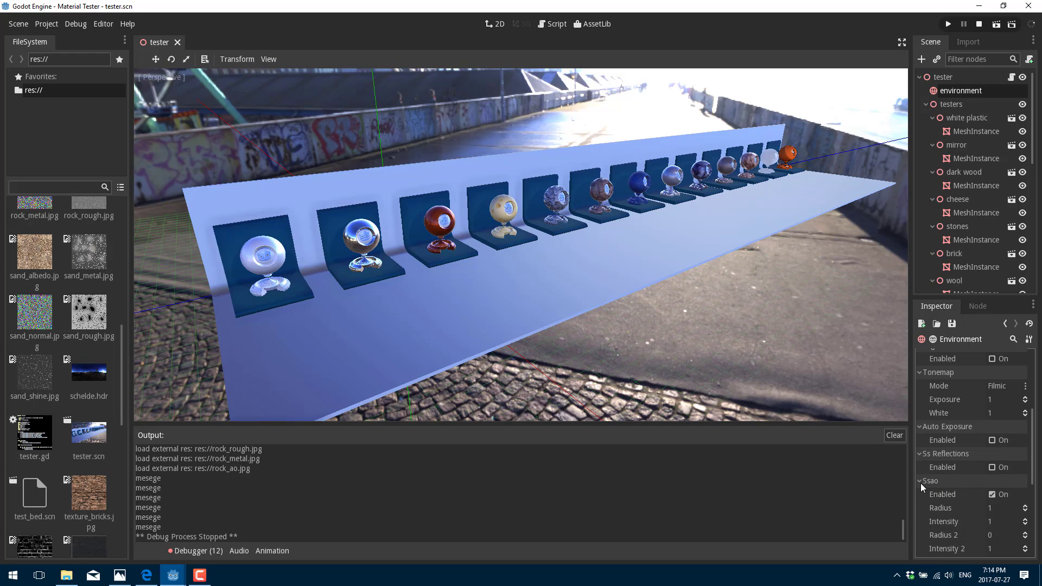
pyautogui.scroll(-2, 927, 483)
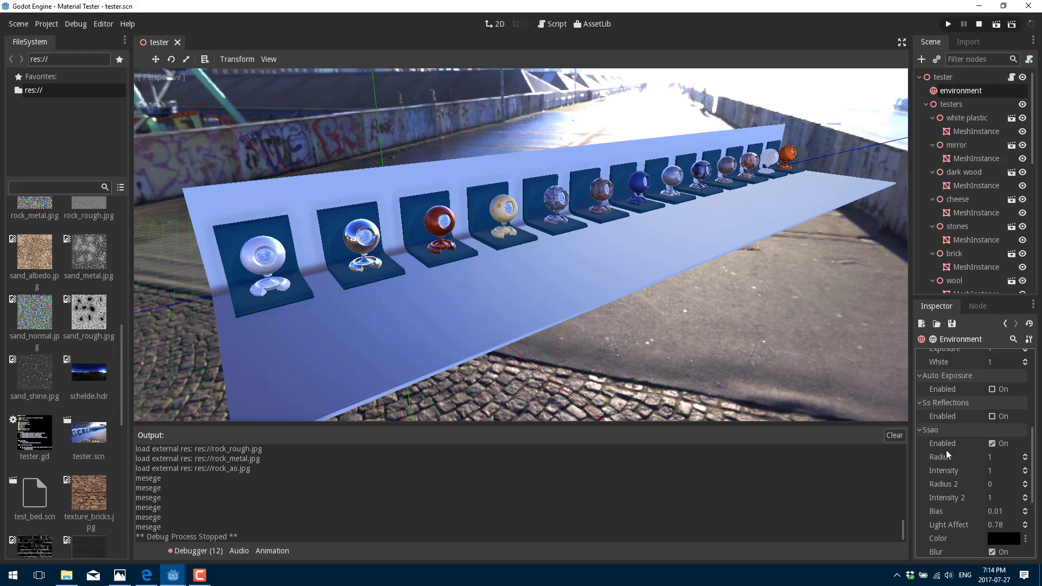
# Examine the Environment's Ssao, Dof Far Blur, Dof Near Blur, Glow and Adjustments sections.
pyautogui.scroll(-5, 946, 451)
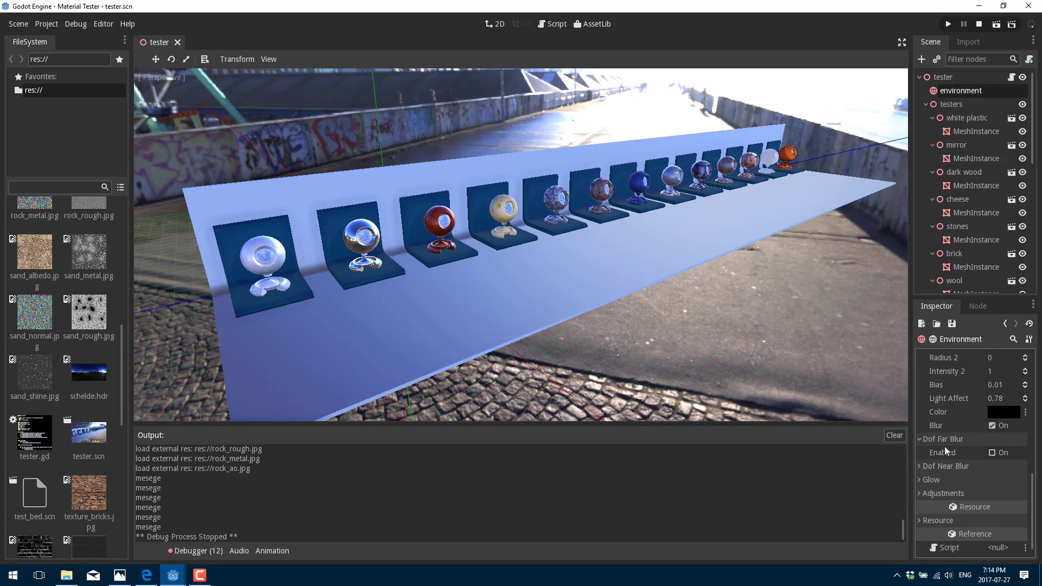
pyautogui.scroll(-1, 946, 451)
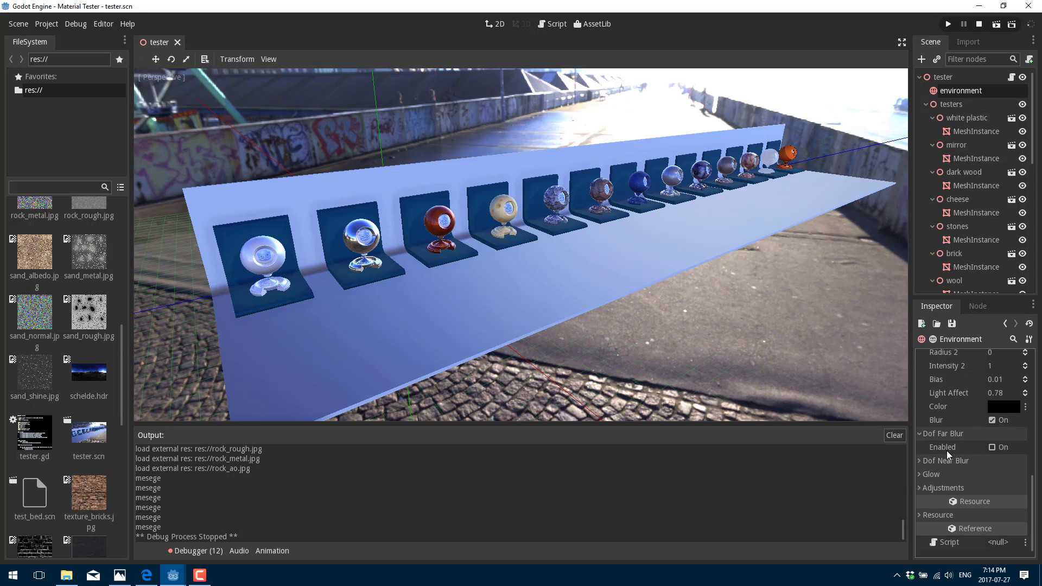
pyautogui.click(920, 488)
pyautogui.scroll(4, 961, 512)
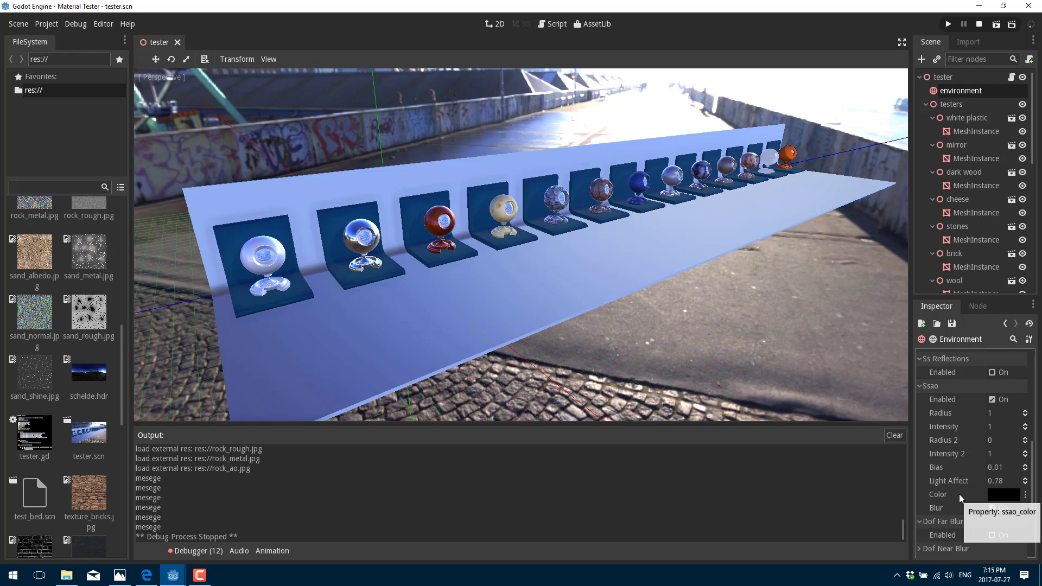
pyautogui.scroll(5, 958, 494)
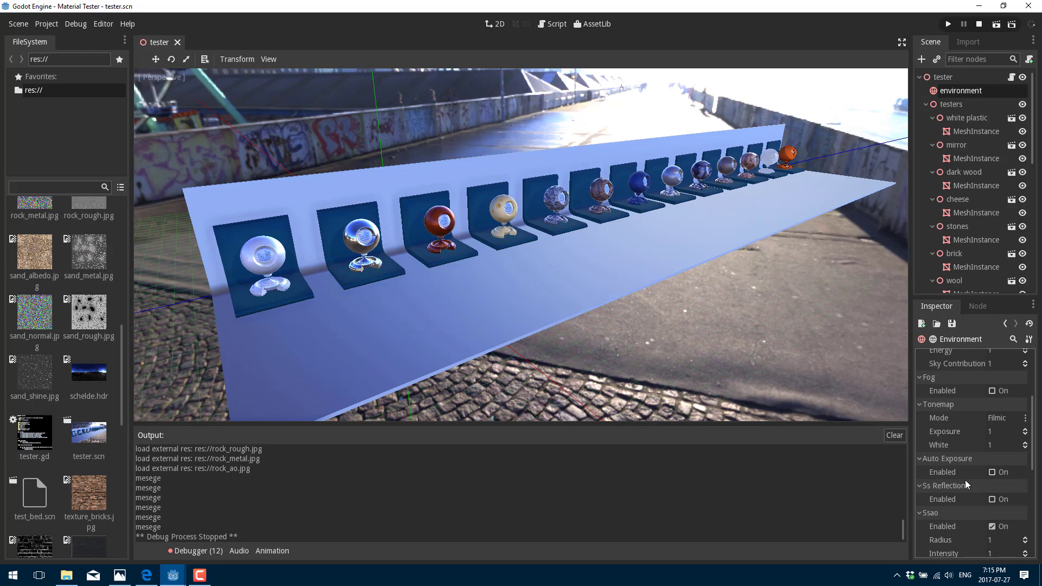
# Open the PanoramaSky resource used as the Environment's background sky for editing.
pyautogui.scroll(5, 965, 476)
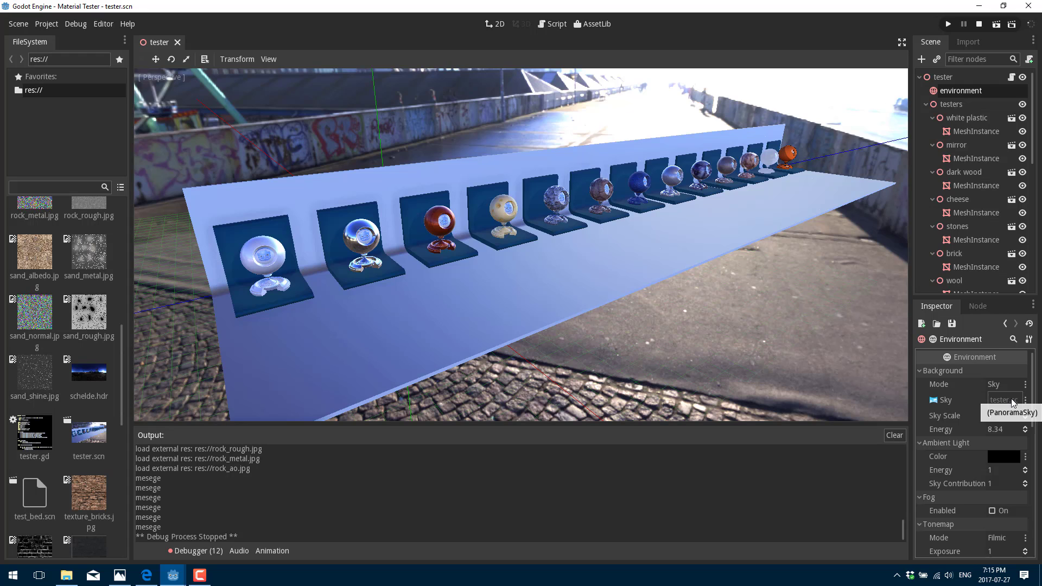
pyautogui.click(1025, 400)
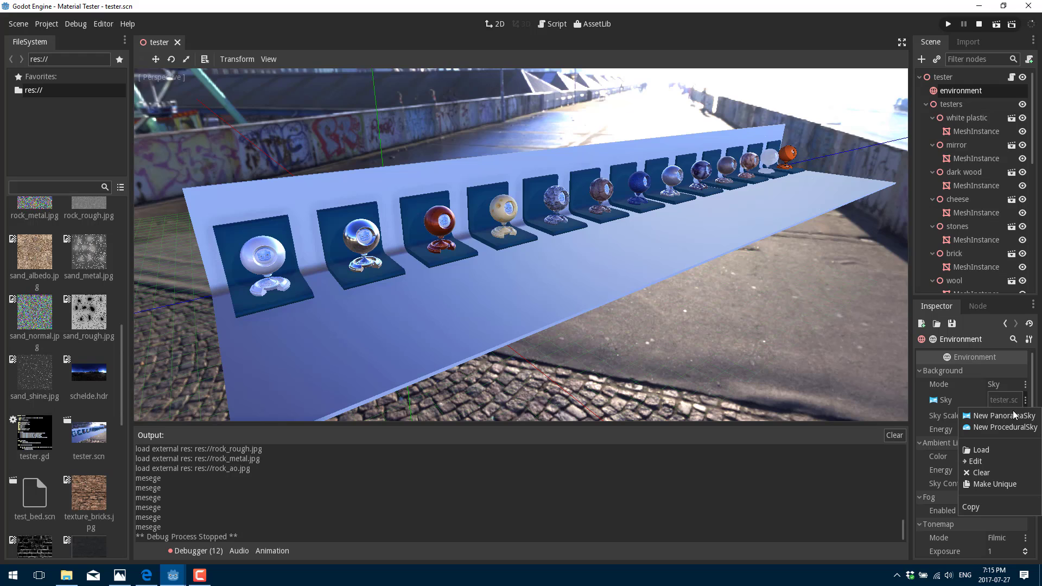
pyautogui.click(981, 461)
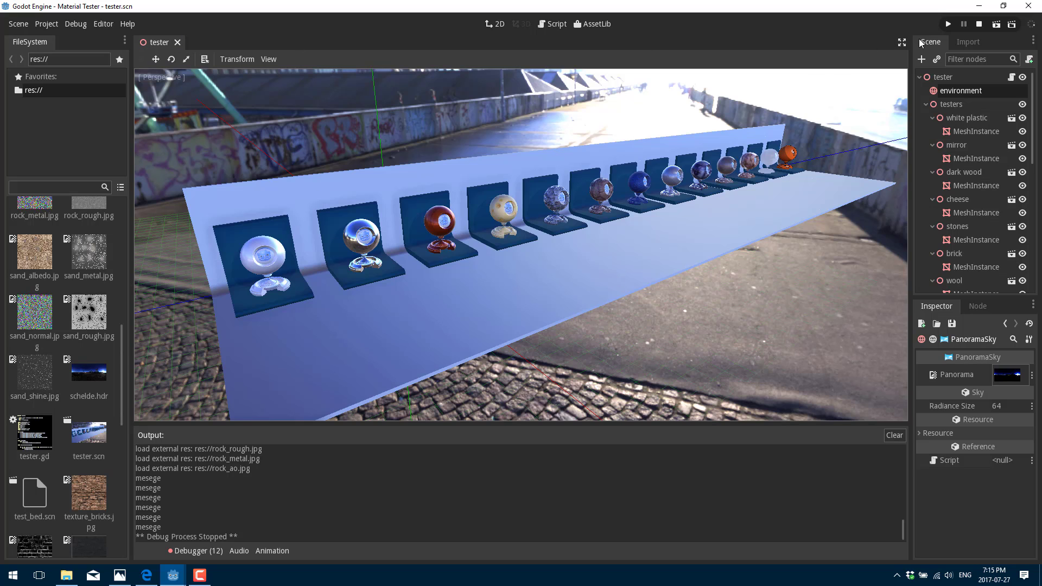
# Expand the 3D viewport to distraction-free mode and restore the normal editor layout.
pyautogui.click(902, 42)
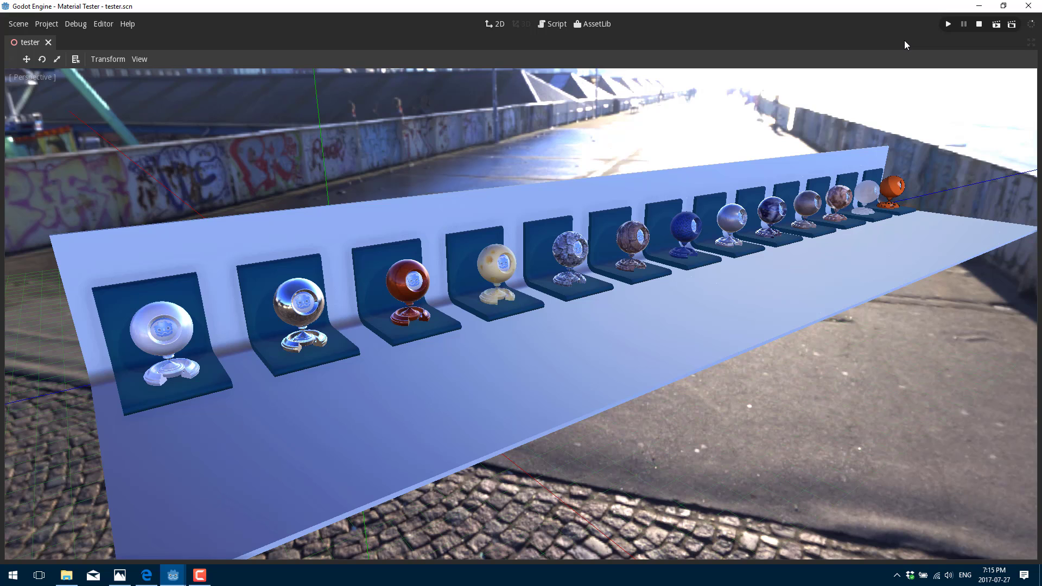
pyautogui.click(1030, 43)
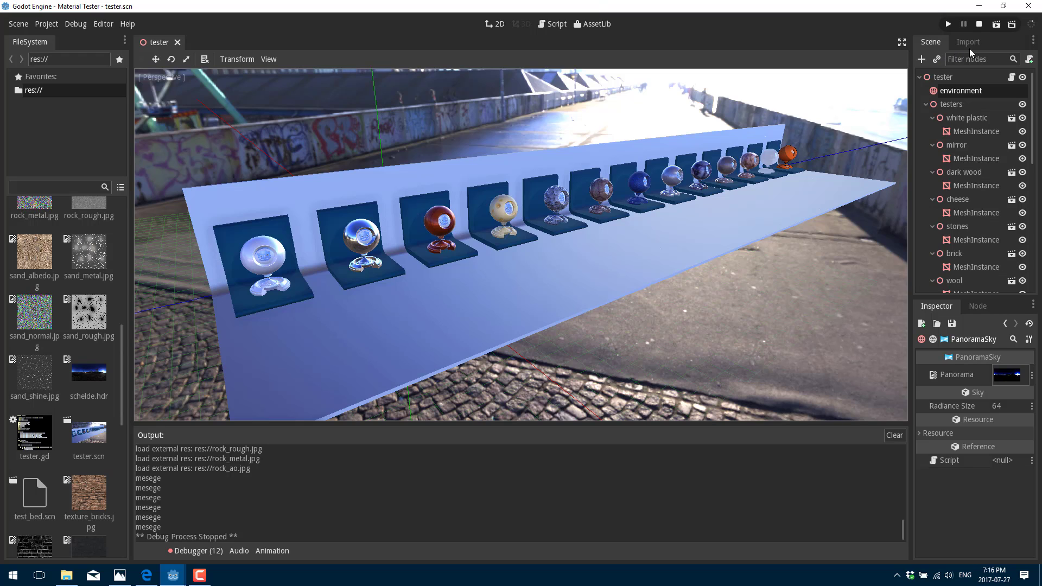
# Try the FileSystem dock in its own column beyond the Scene dock and grouped with Scene and Import, and return it to its original side.
pyautogui.click(1033, 42)
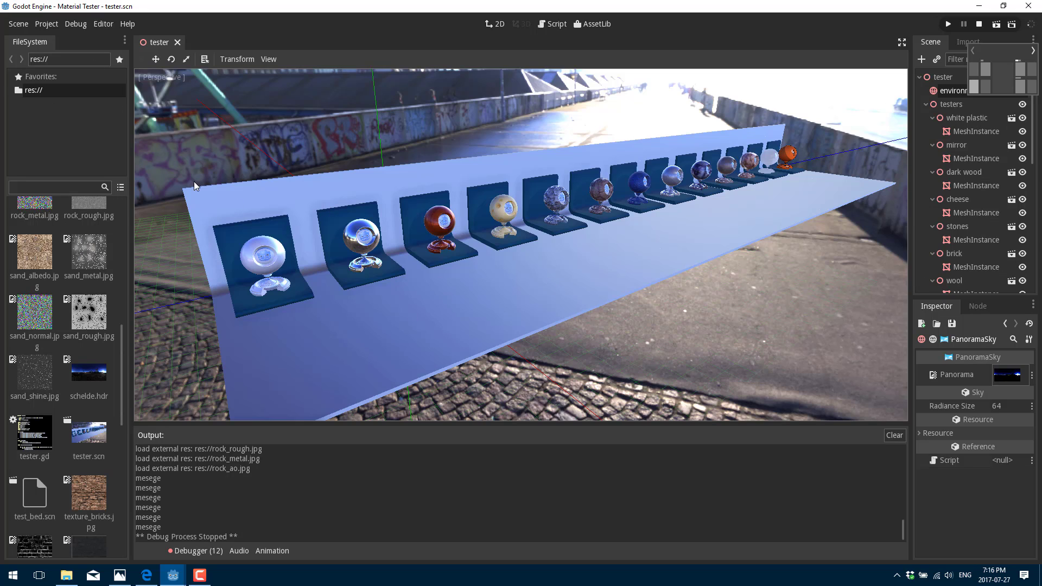
pyautogui.click(125, 42)
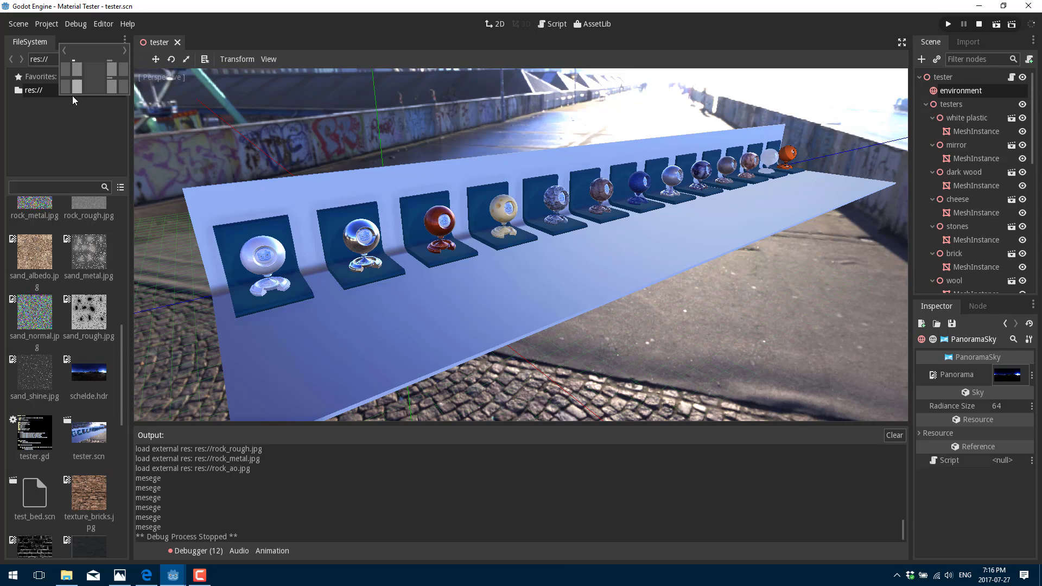
pyautogui.click(123, 69)
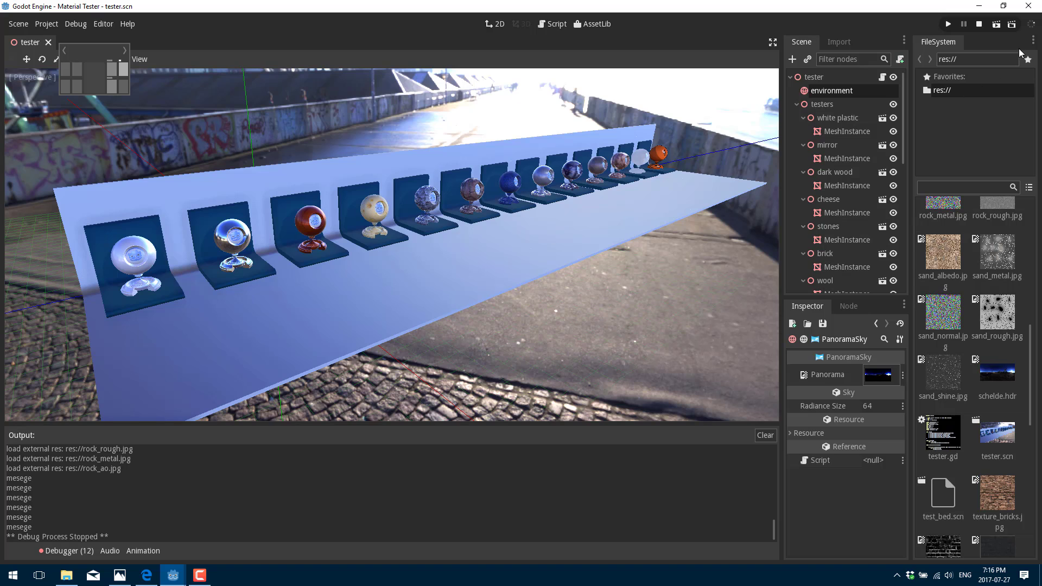
pyautogui.click(1032, 42)
pyautogui.click(1025, 74)
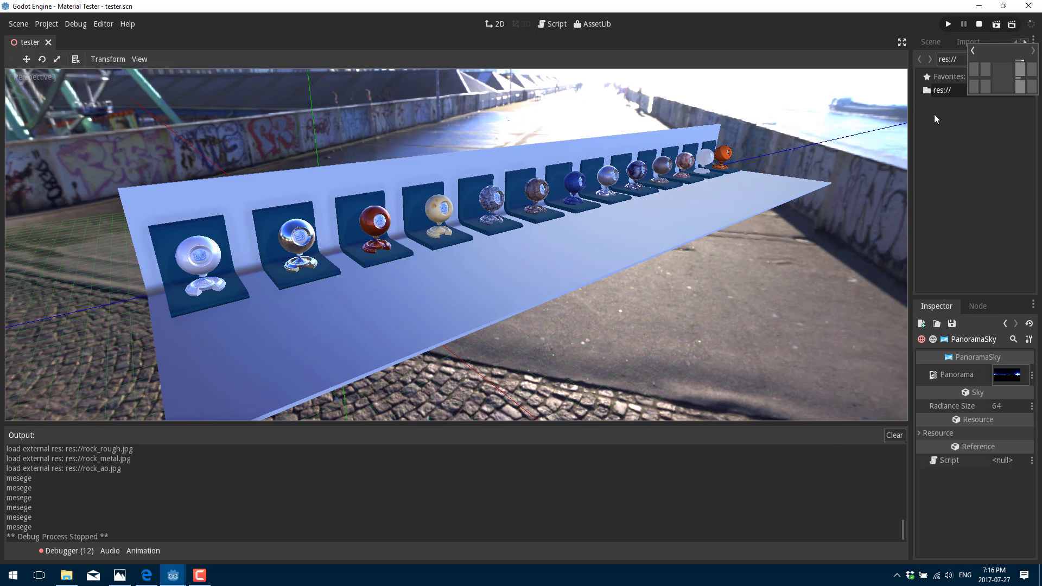
pyautogui.click(974, 73)
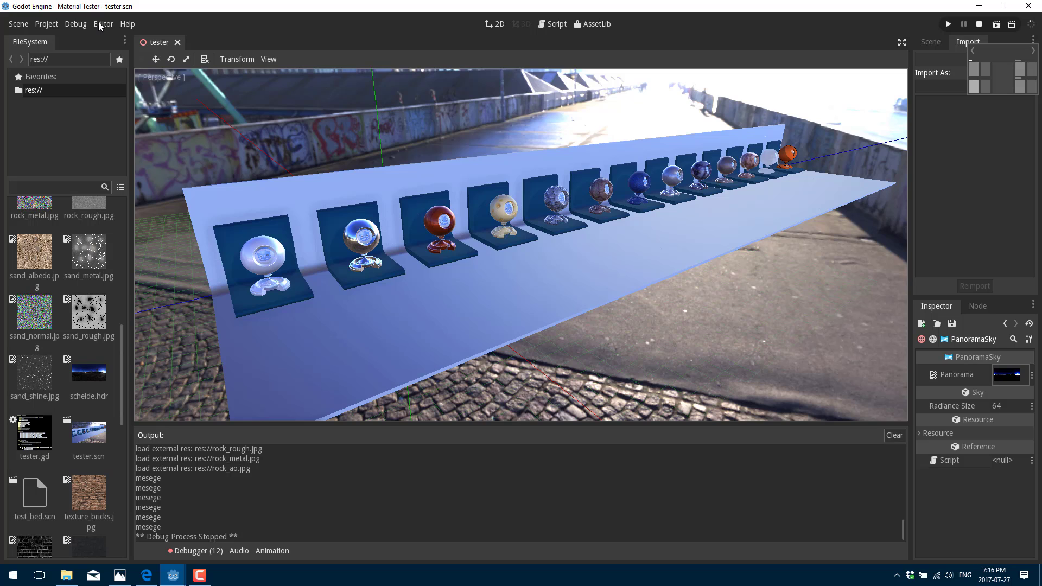
pyautogui.click(49, 27)
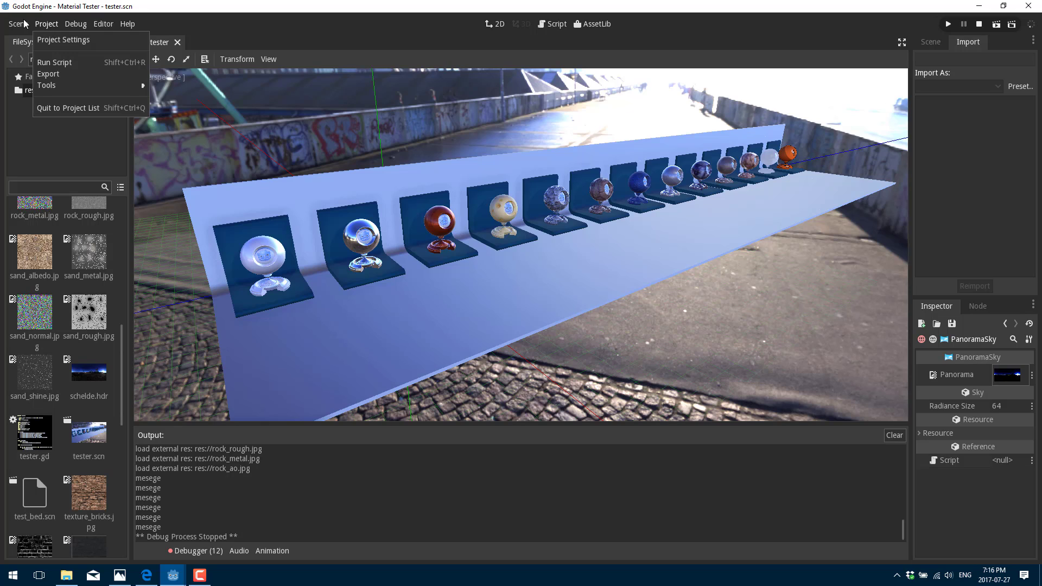
pyautogui.click(23, 26)
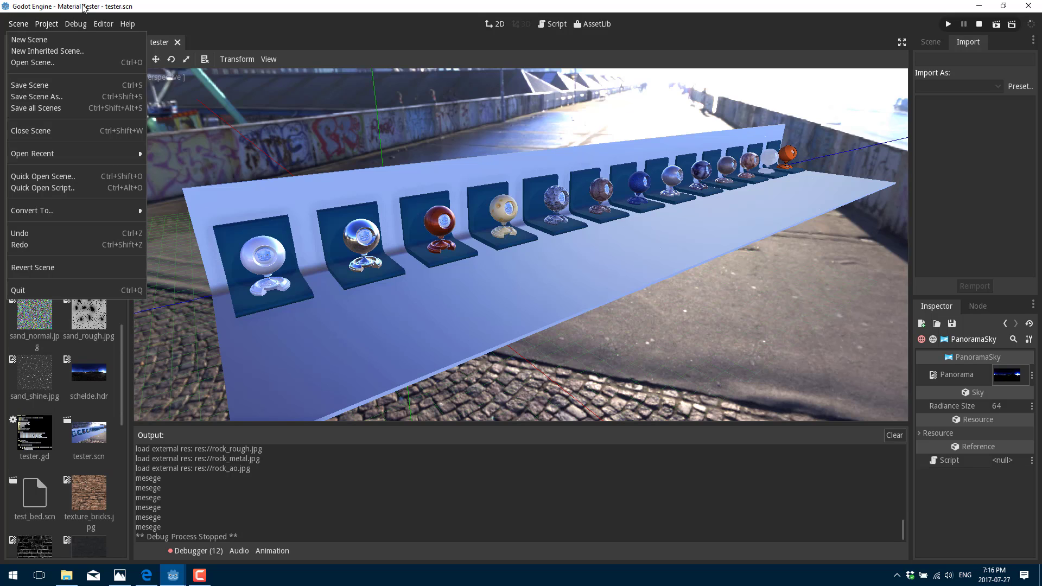
pyautogui.click(215, 19)
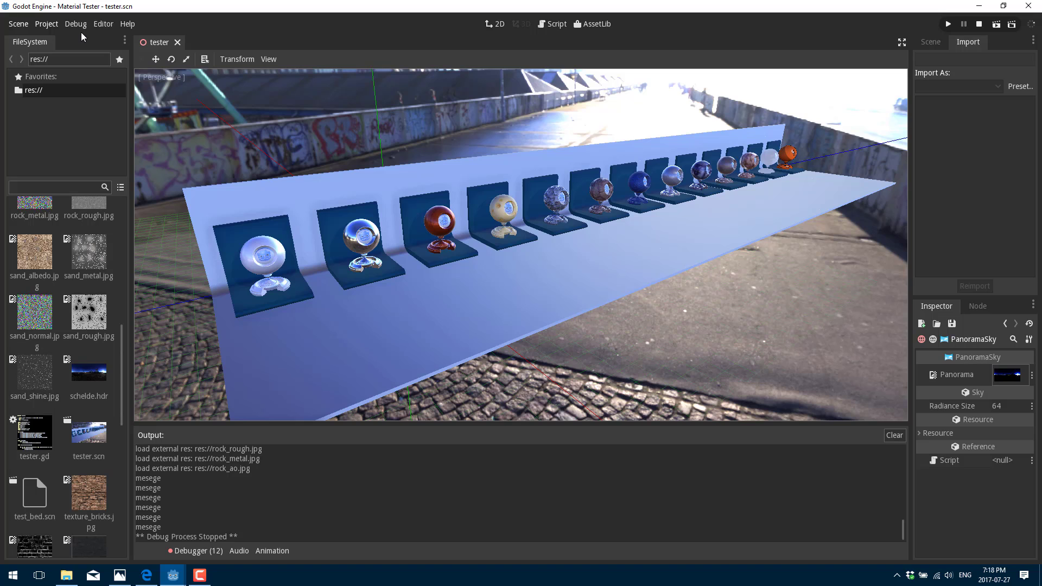
# Open the Editor Settings.
pyautogui.click(103, 24)
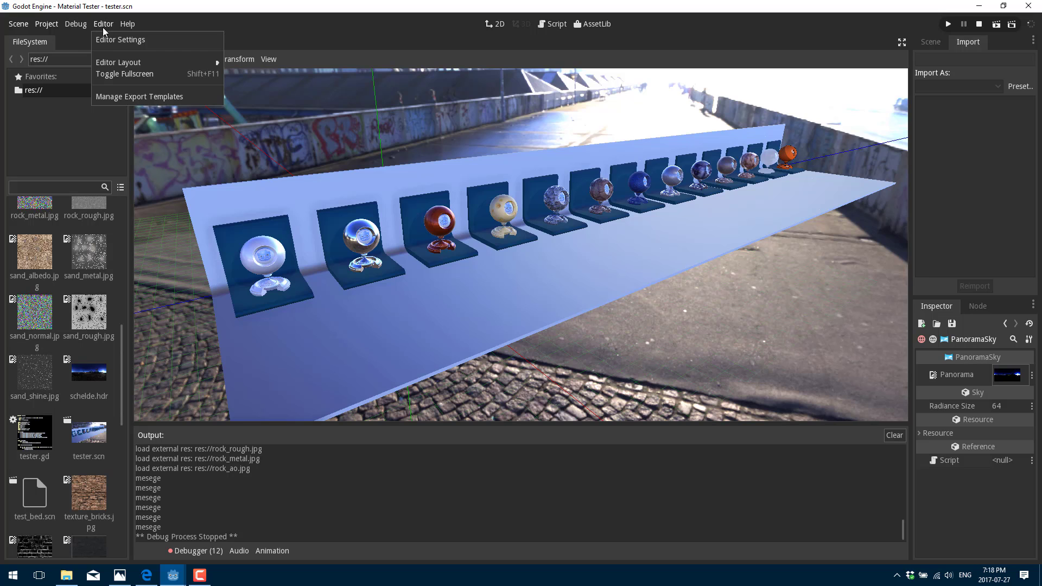
pyautogui.click(115, 40)
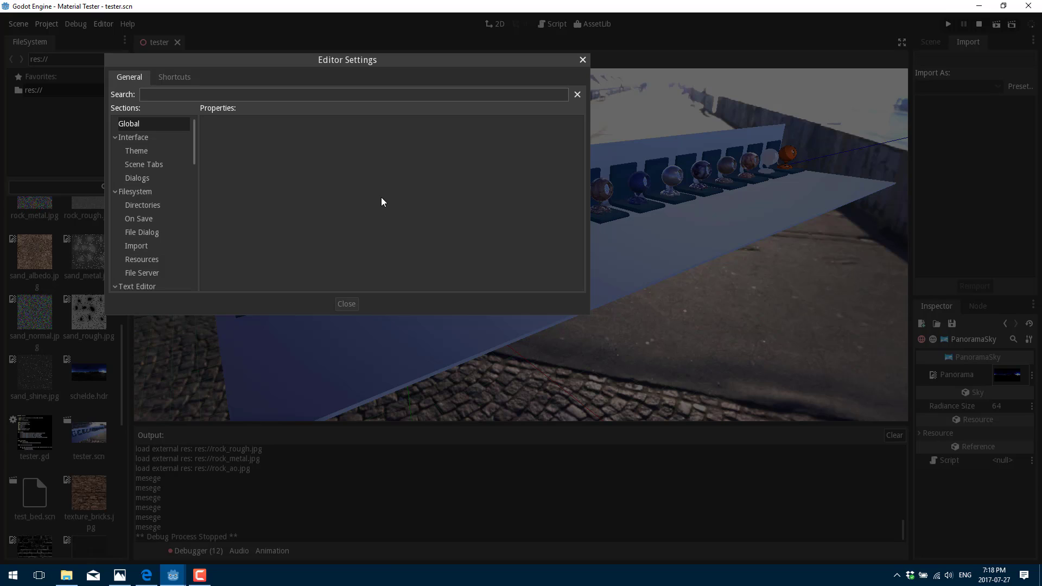
# Review the Interface settings, set the editor theme preset to Default, and close the Editor Settings.
pyautogui.click(142, 138)
pyautogui.scroll(-4, 388, 207)
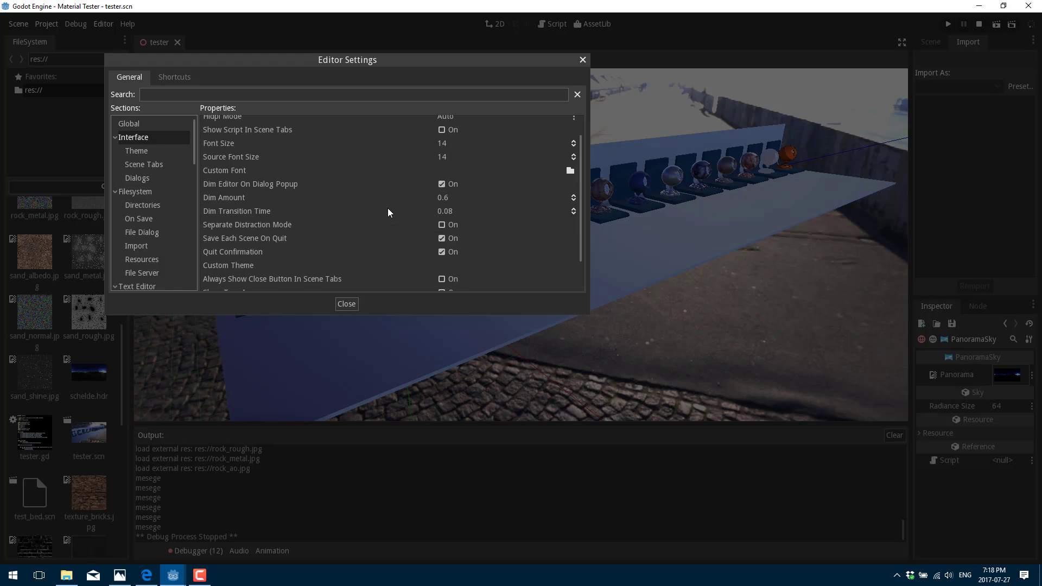
pyautogui.scroll(4, 387, 207)
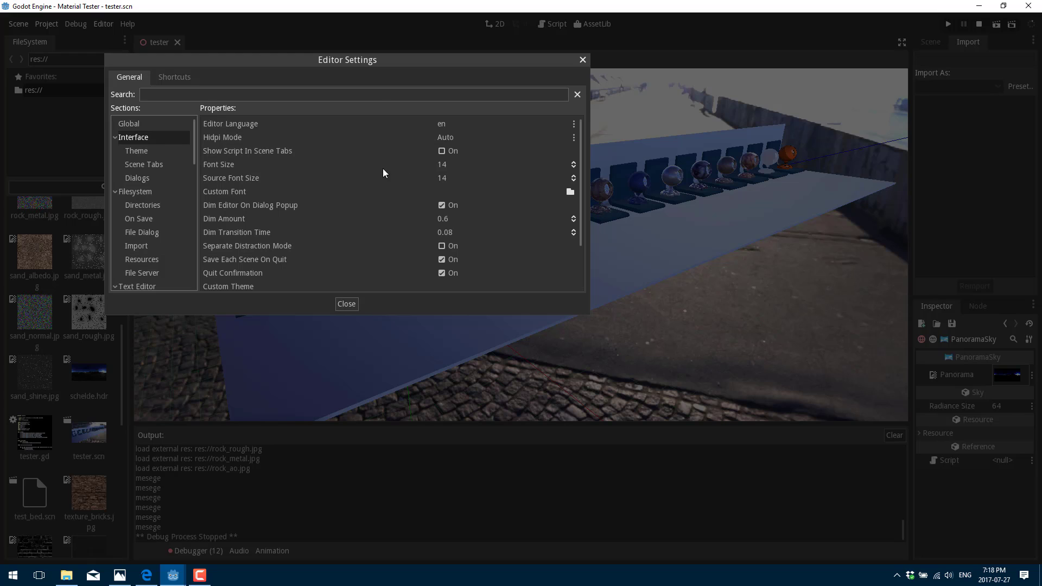
pyautogui.click(137, 150)
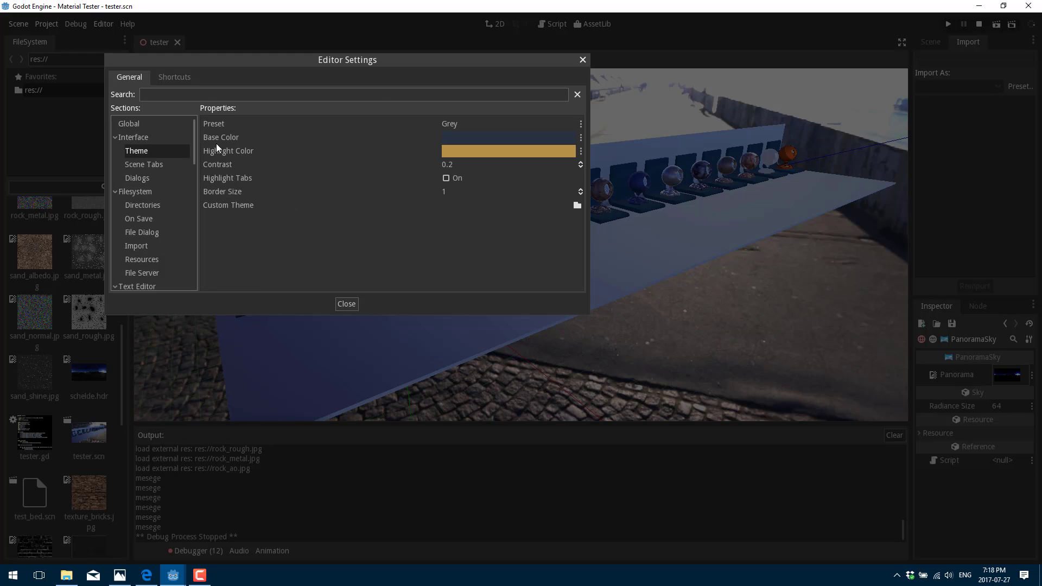
pyautogui.click(489, 125)
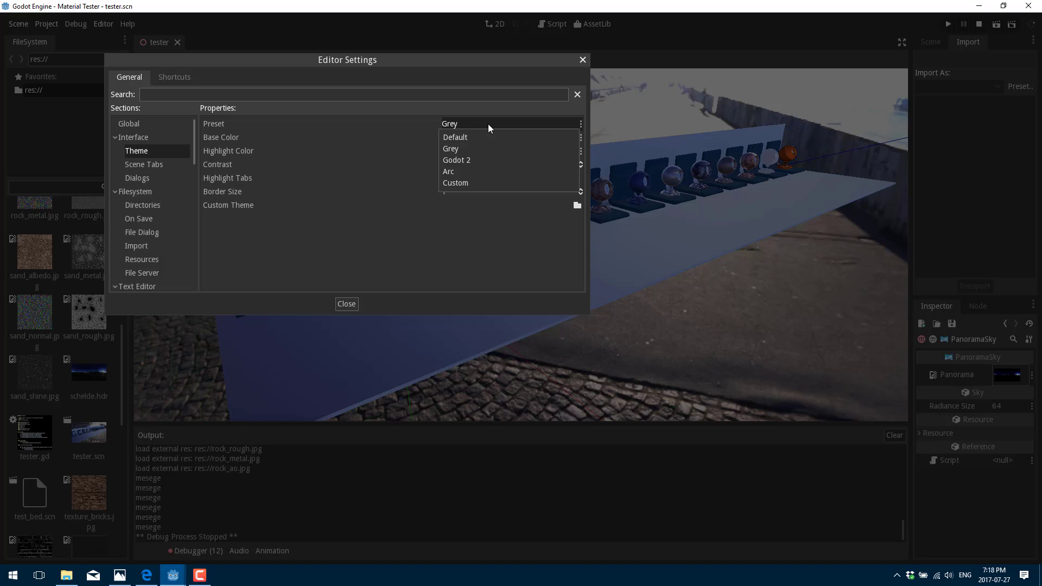
pyautogui.click(461, 138)
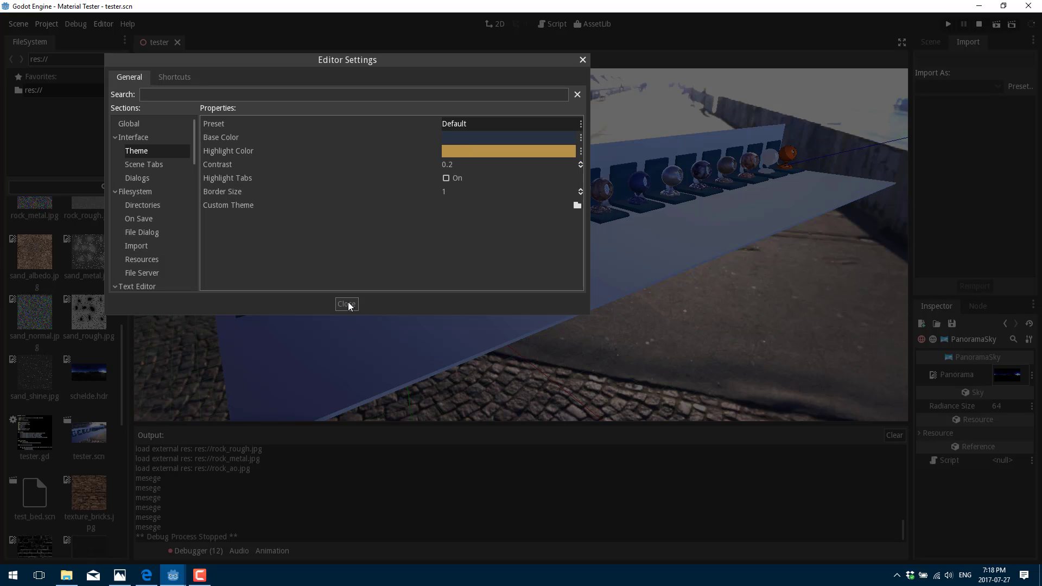
pyautogui.click(347, 304)
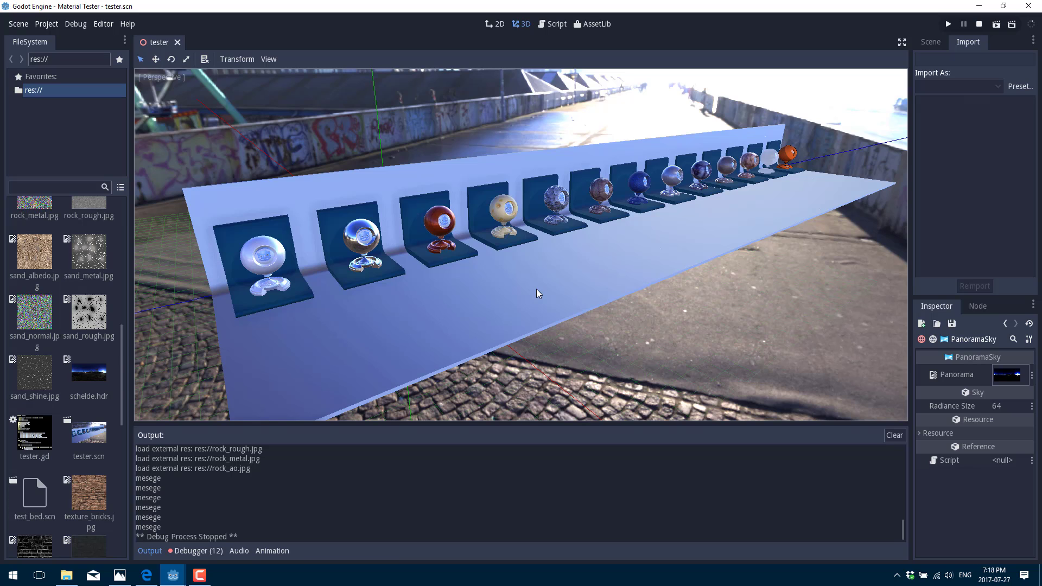
# Browse the list of sections in the Project Settings and close the dialog without changes.
pyautogui.click(48, 28)
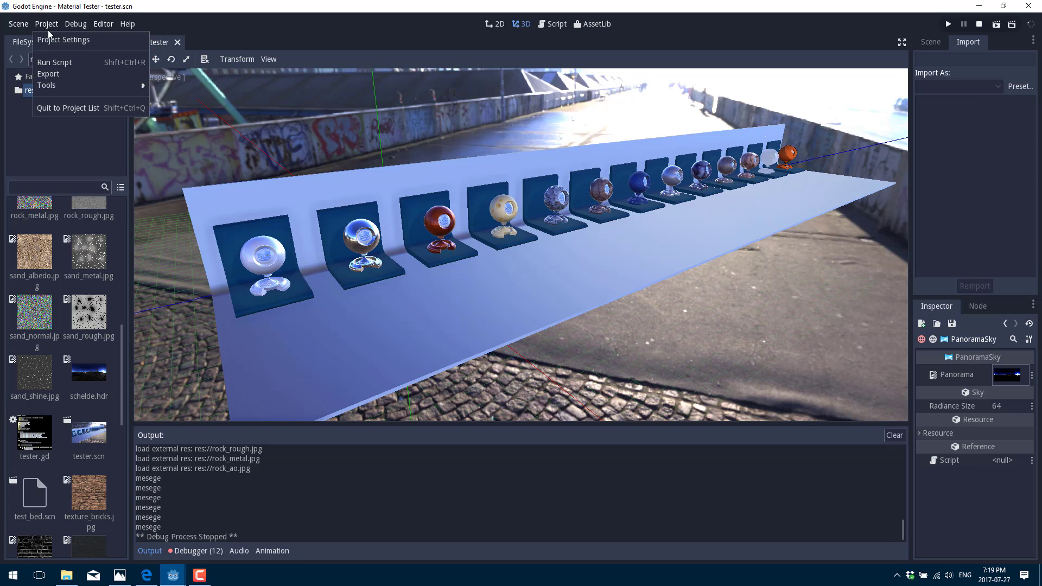
pyautogui.click(52, 38)
pyautogui.scroll(-10, 136, 225)
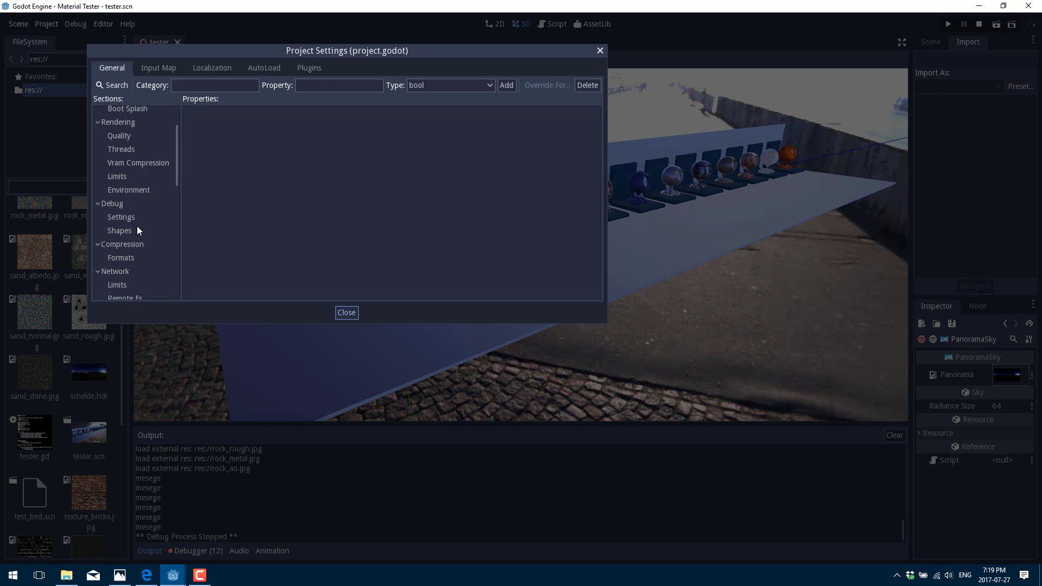
pyautogui.scroll(-6, 137, 223)
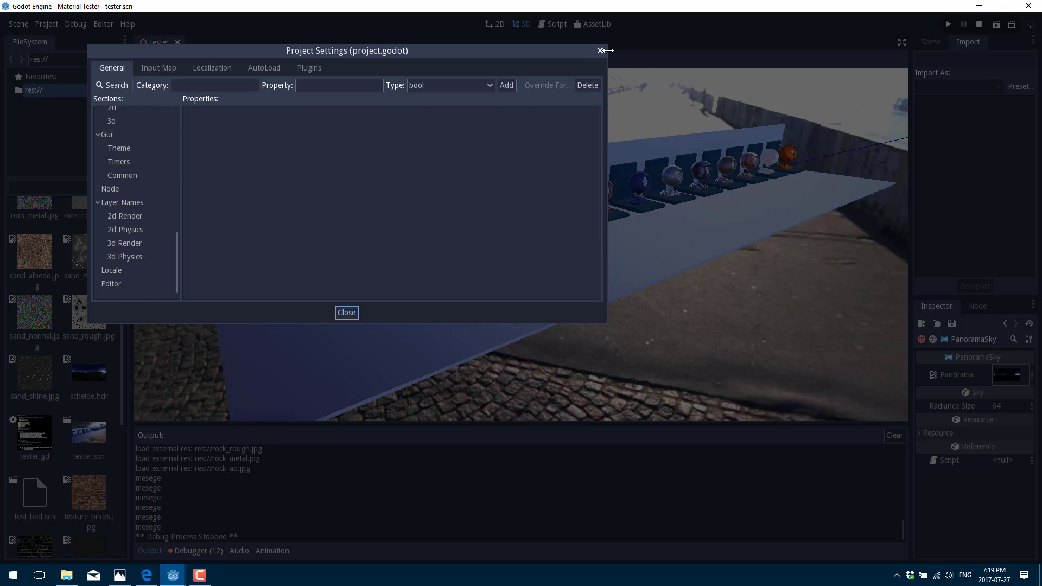
pyautogui.click(600, 50)
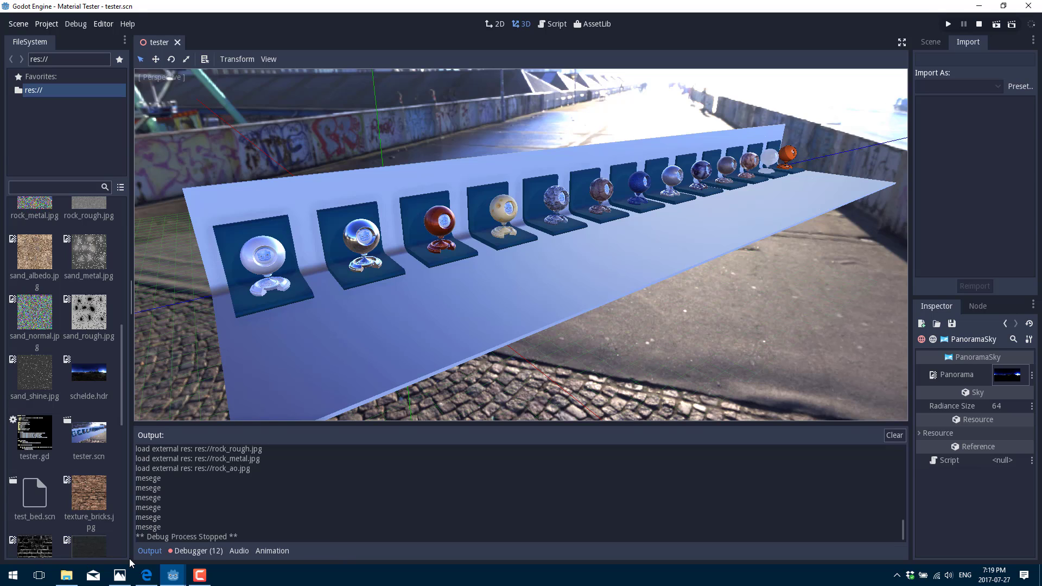
# Switch to the Visual Pong project's editor window and show the pong scene in the 2D workspace.
pyautogui.moveTo(179, 579)
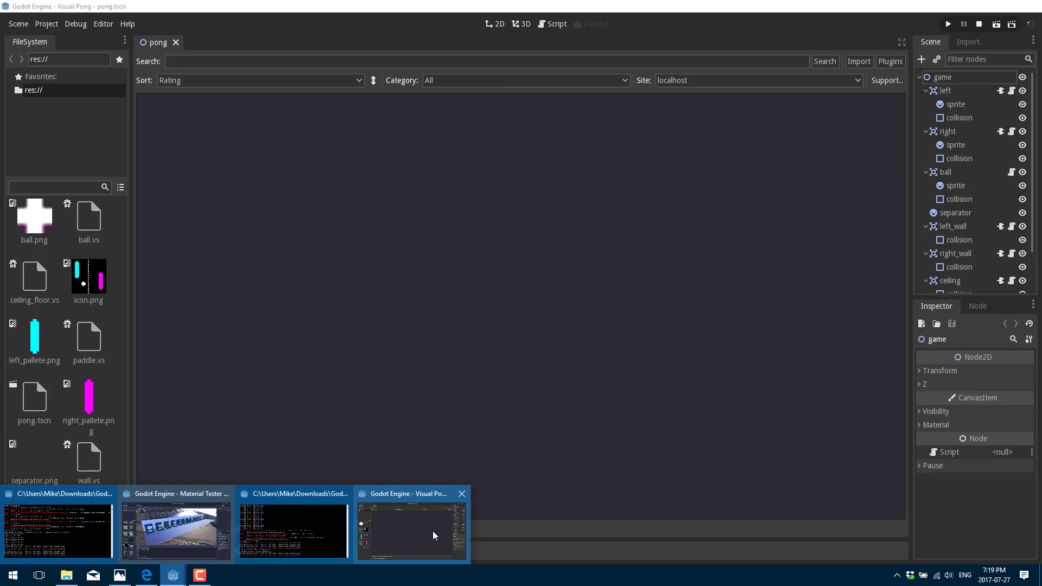
pyautogui.click(432, 530)
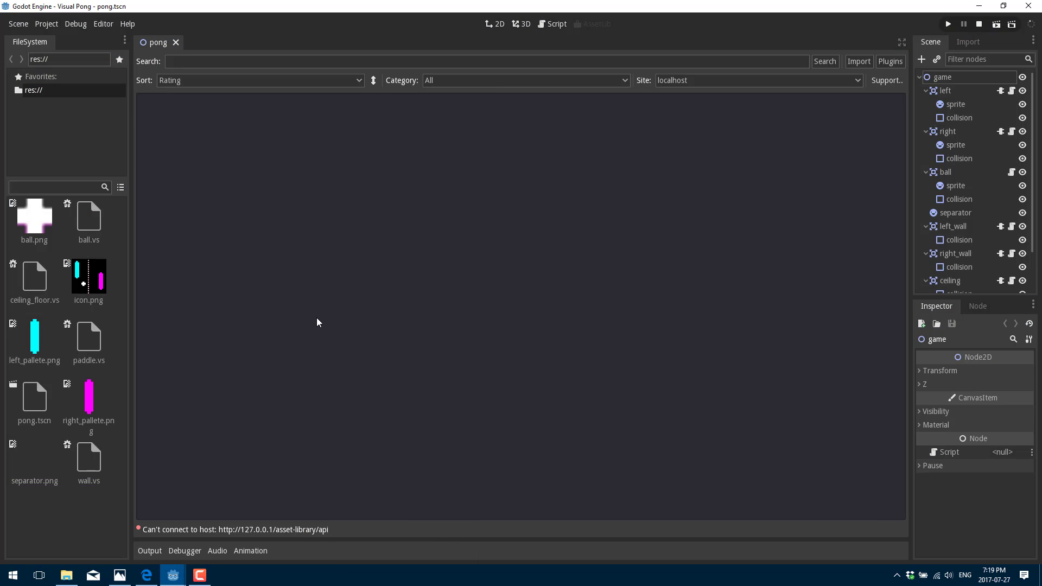
pyautogui.click(494, 27)
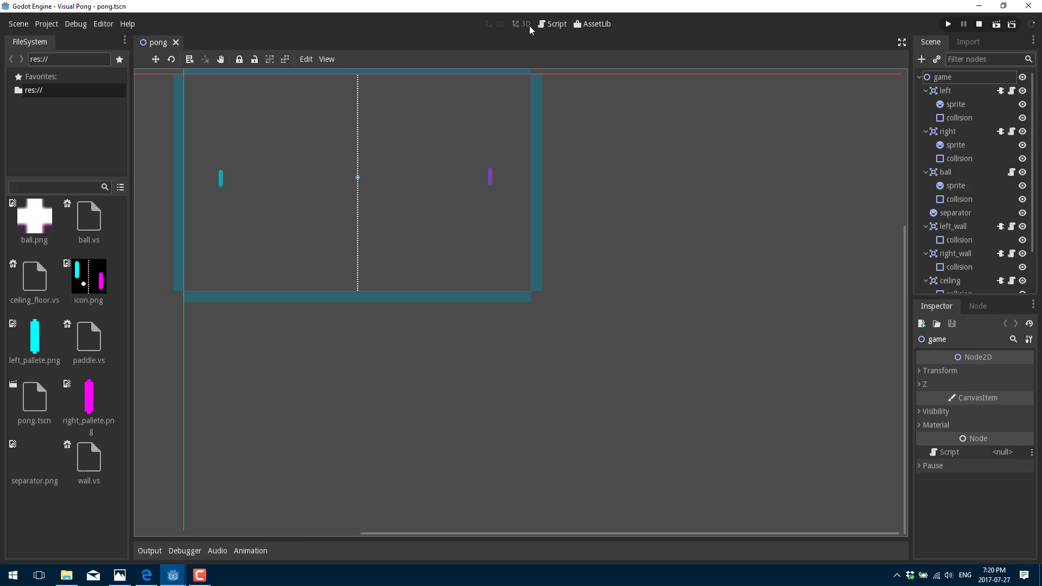
# Look through the visual scripts ball.vs and paddle.vs, and open the _on_area_entered function graph of paddle.vs.
pyautogui.click(553, 24)
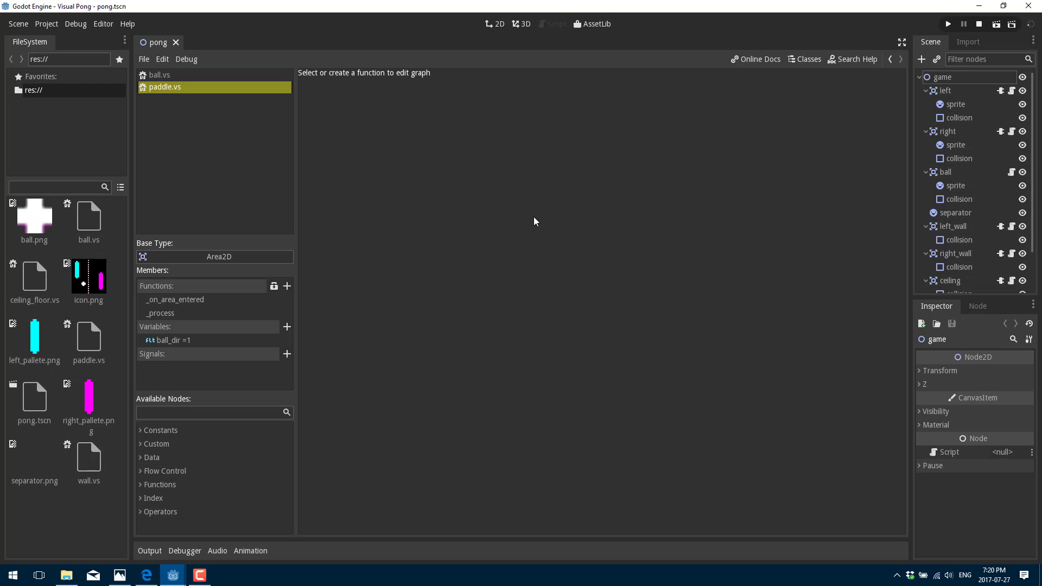
pyautogui.click(175, 77)
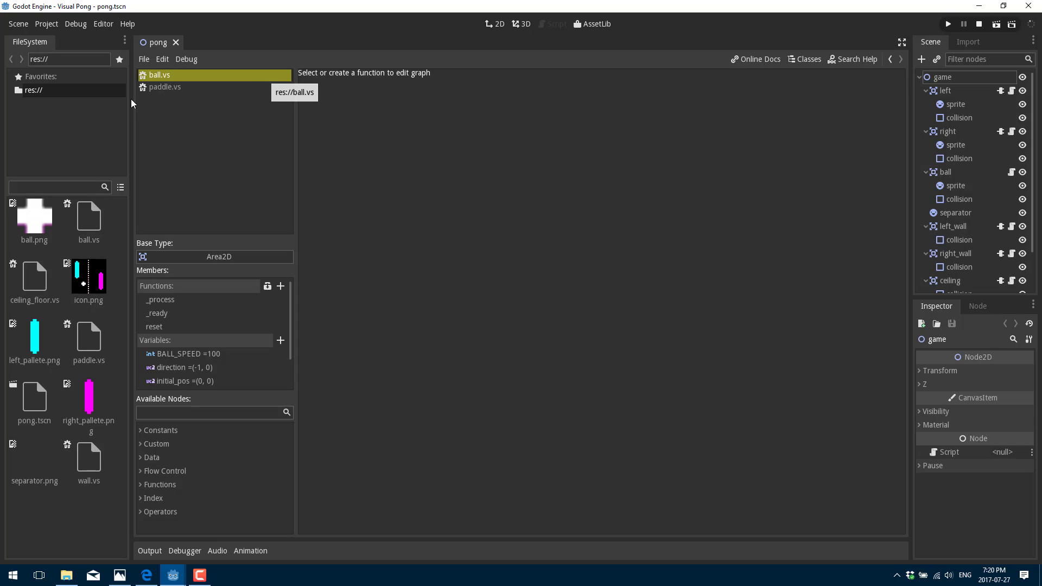
pyautogui.click(170, 90)
pyautogui.click(169, 76)
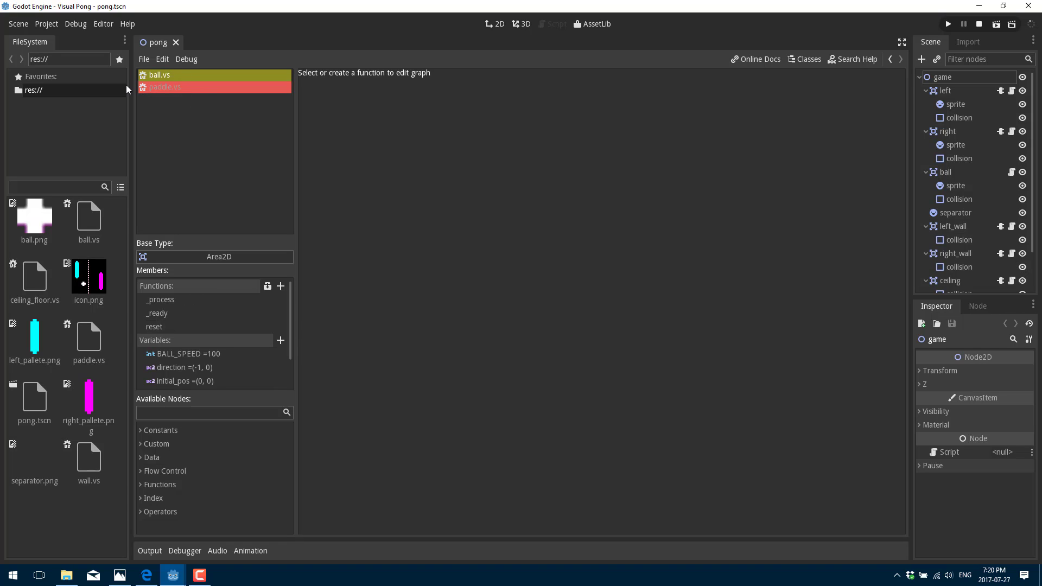
pyautogui.click(165, 89)
pyautogui.click(167, 77)
pyautogui.click(171, 88)
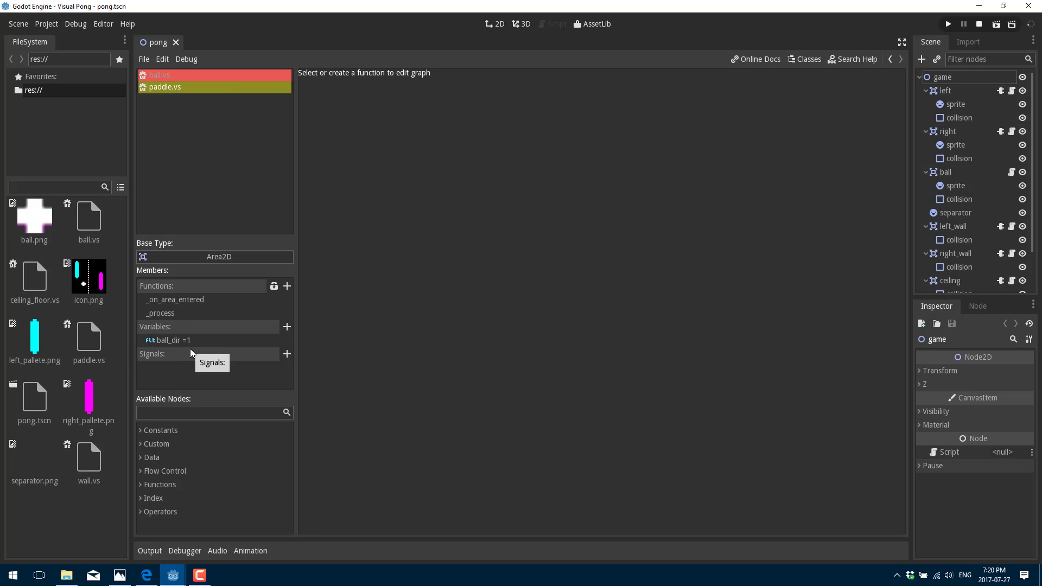
pyautogui.click(169, 300)
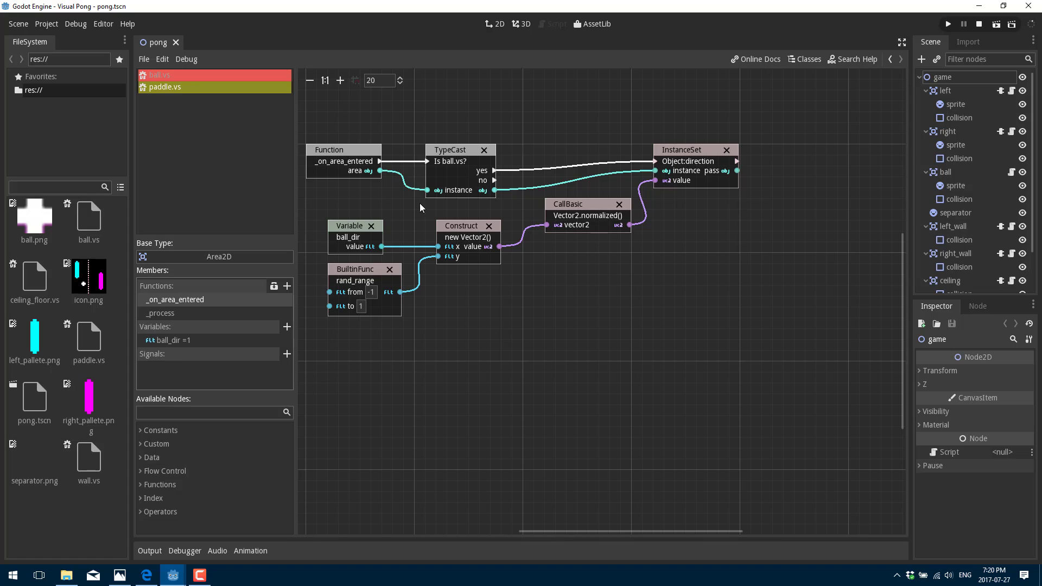
pyautogui.moveTo(539, 286); pyautogui.dragTo(579, 318, button='middle')
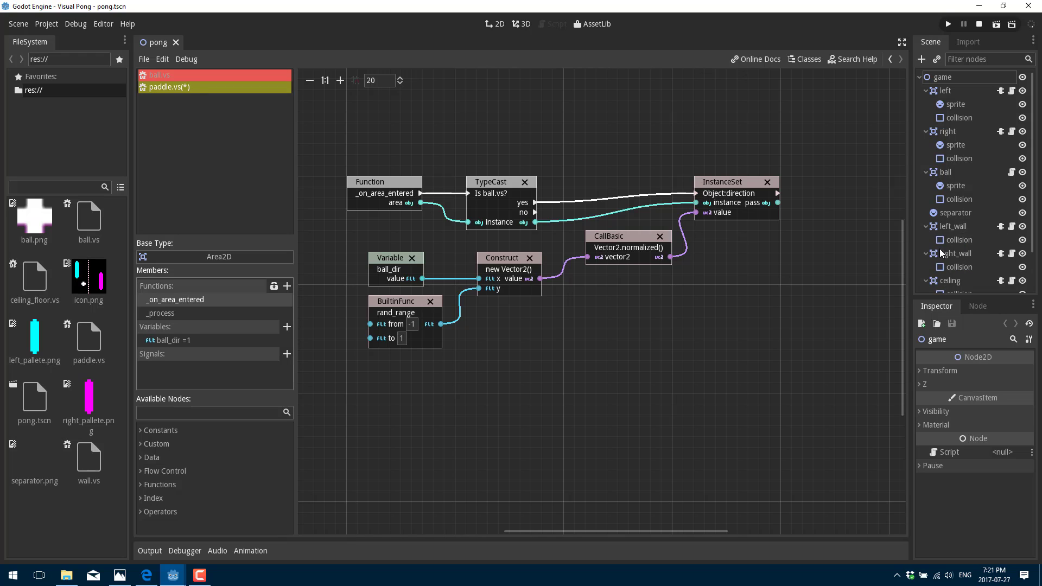
# Check the scripting languages offered for attaching a script to the floor's collision node, and cancel the dialog.
pyautogui.scroll(-1, 961, 282)
pyautogui.scroll(-2, 961, 287)
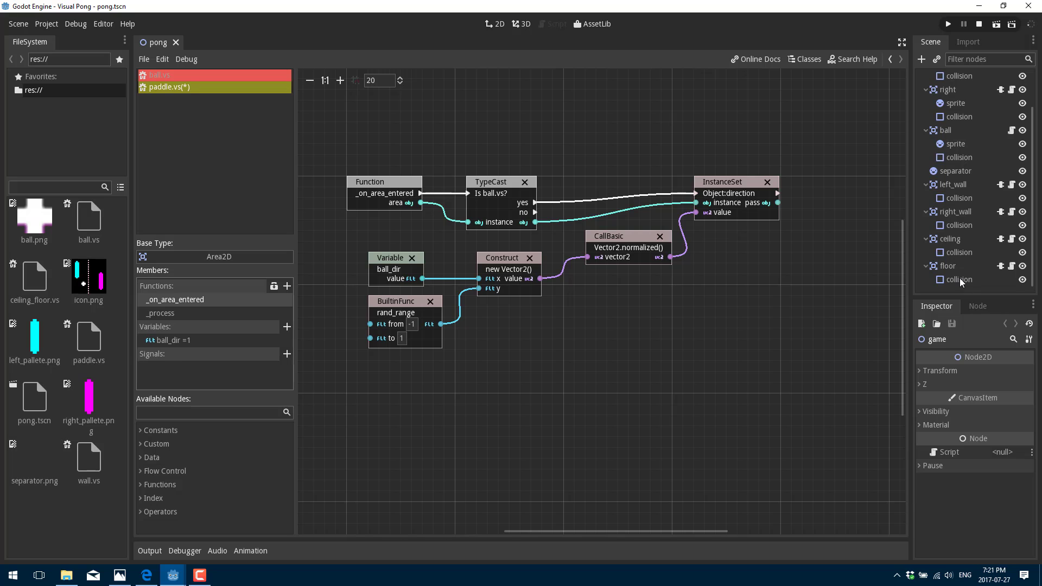
pyautogui.rightClick(961, 283)
pyautogui.click(948, 378)
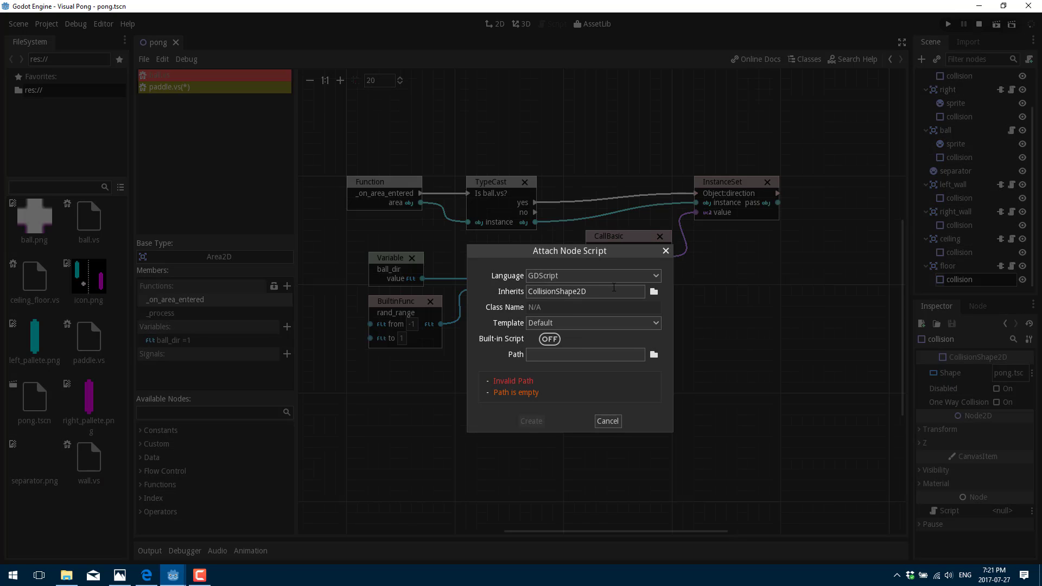
pyautogui.click(653, 276)
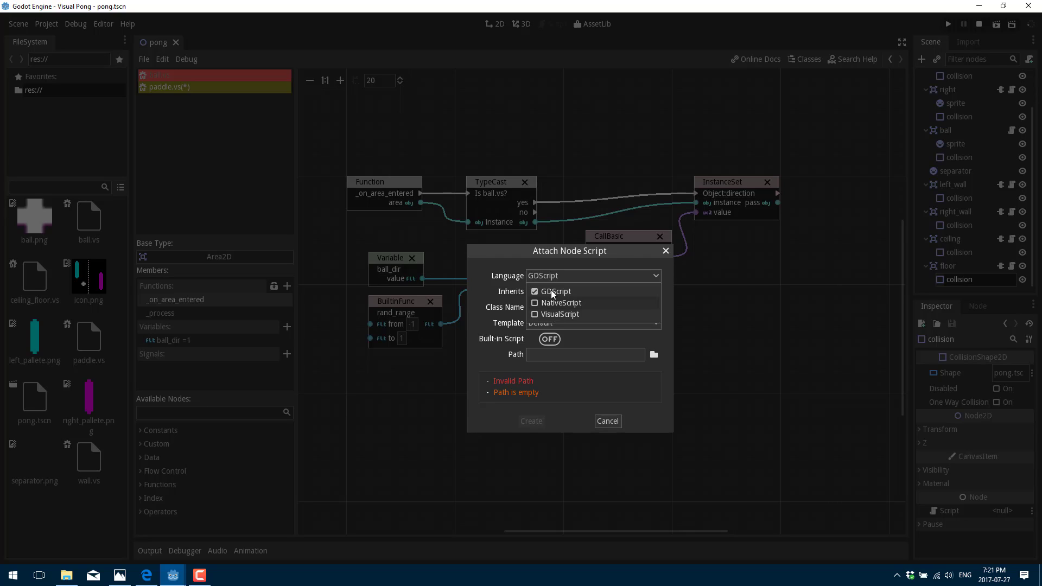
pyautogui.click(612, 421)
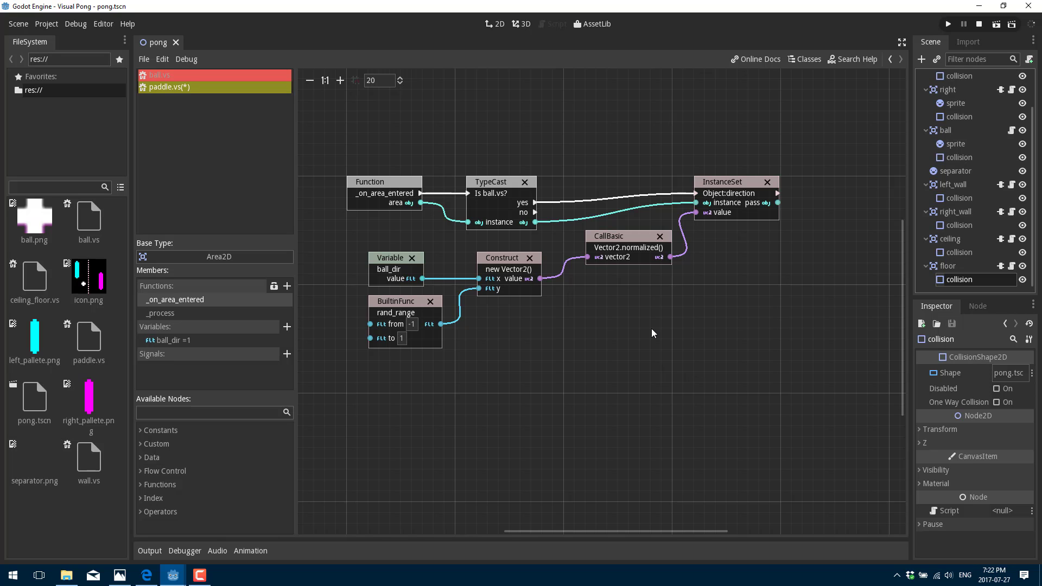
# Examine the nodes of the _on_area_entered graph enlarged and at normal zoom.
pyautogui.hscroll(-4, 643, 359)
pyautogui.hscroll(4, 643, 359)
pyautogui.hscroll(-2, 642, 363)
pyautogui.hscroll(4, 642, 363)
pyautogui.hscroll(-2, 642, 363)
pyautogui.click(340, 80)
pyautogui.click(340, 81)
pyautogui.click(340, 80)
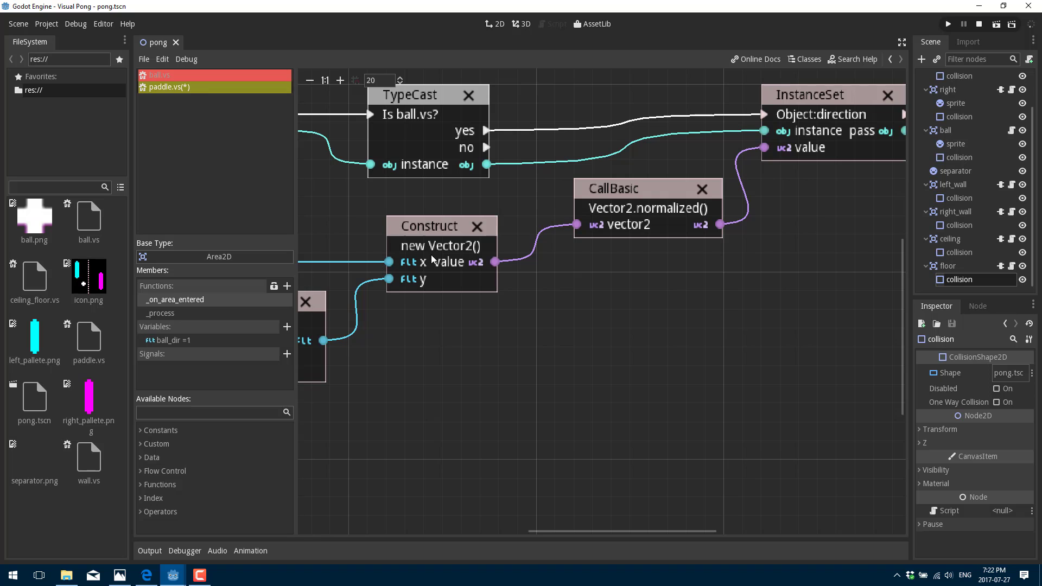
pyautogui.click(309, 80)
pyautogui.click(309, 79)
pyautogui.click(309, 80)
pyautogui.moveTo(541, 242); pyautogui.dragTo(584, 252, button='middle')
# Reposition the _on_area_entered Function node above and away from TypeCast, and connect its execution output to TypeCast's input.
pyautogui.moveTo(454, 187); pyautogui.dragTo(410, 154)
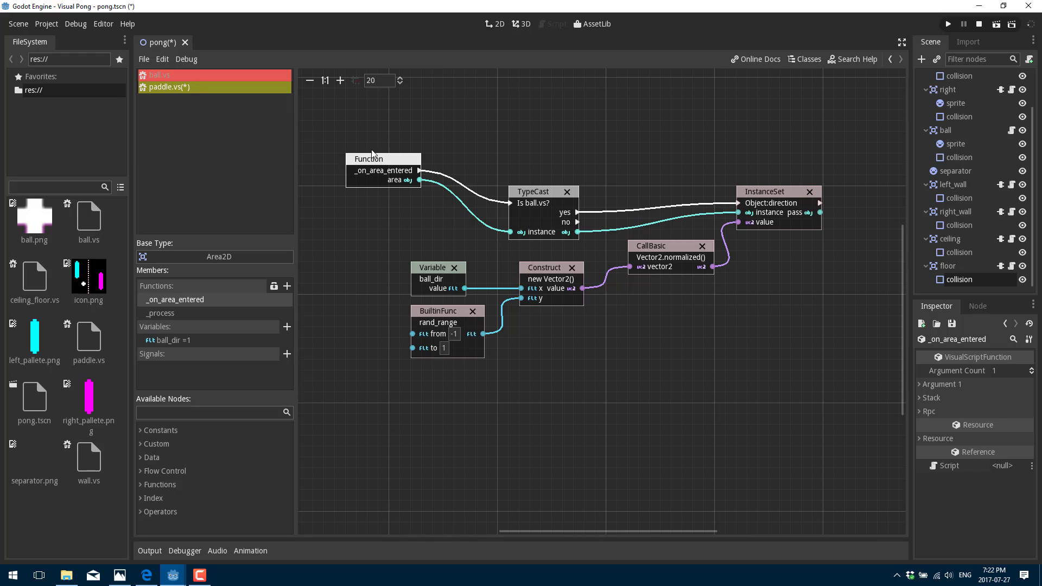
pyautogui.moveTo(373, 155); pyautogui.dragTo(382, 163)
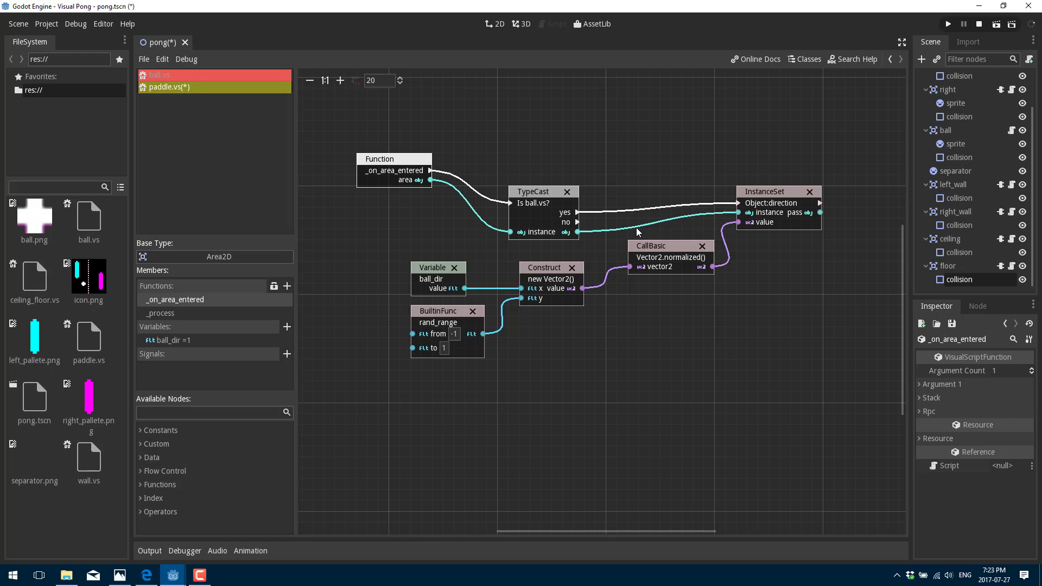
pyautogui.moveTo(430, 170); pyautogui.dragTo(509, 203)
# Add a new variable to paddle.vs, try its getter node in the graph, and delete that node.
pyautogui.click(287, 326)
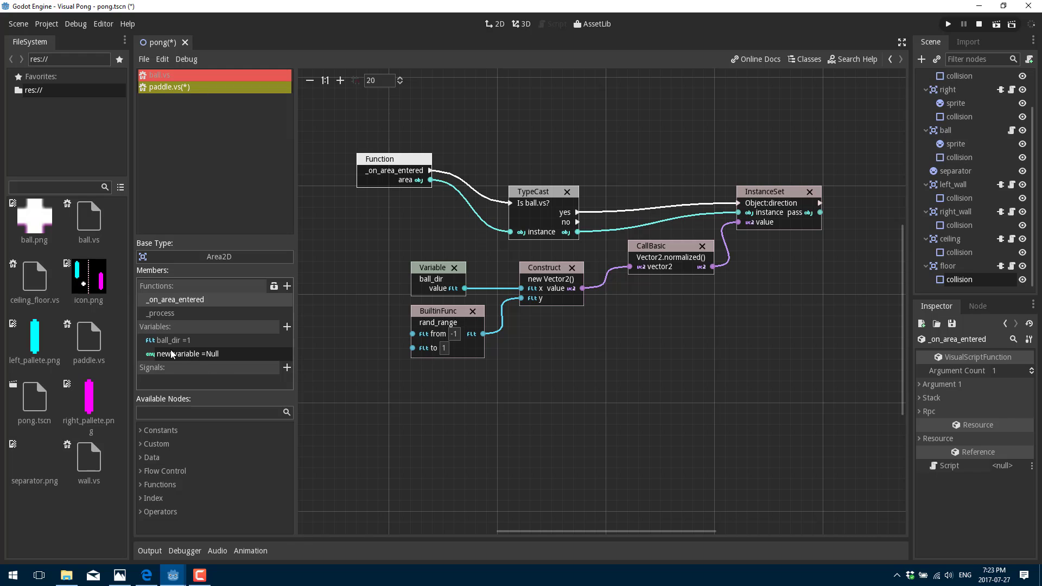
pyautogui.moveTo(182, 356); pyautogui.dragTo(477, 408)
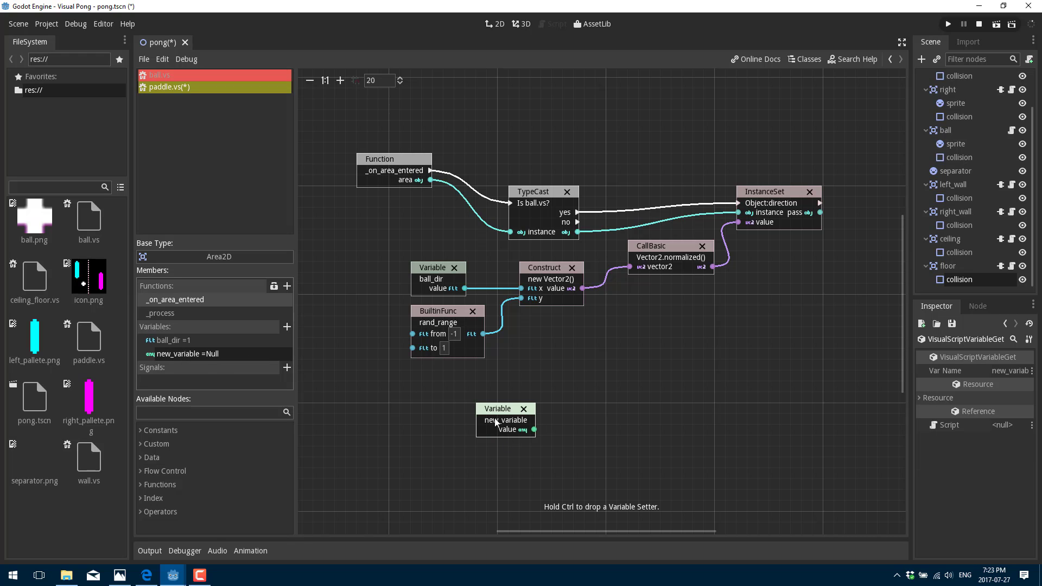
pyautogui.moveTo(534, 430); pyautogui.dragTo(738, 212)
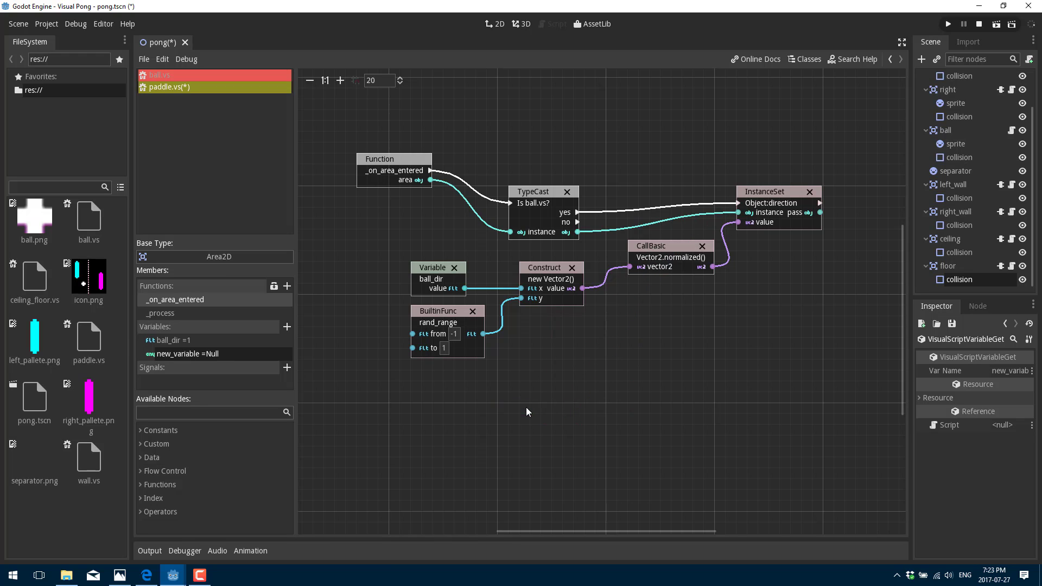
pyautogui.click(523, 409)
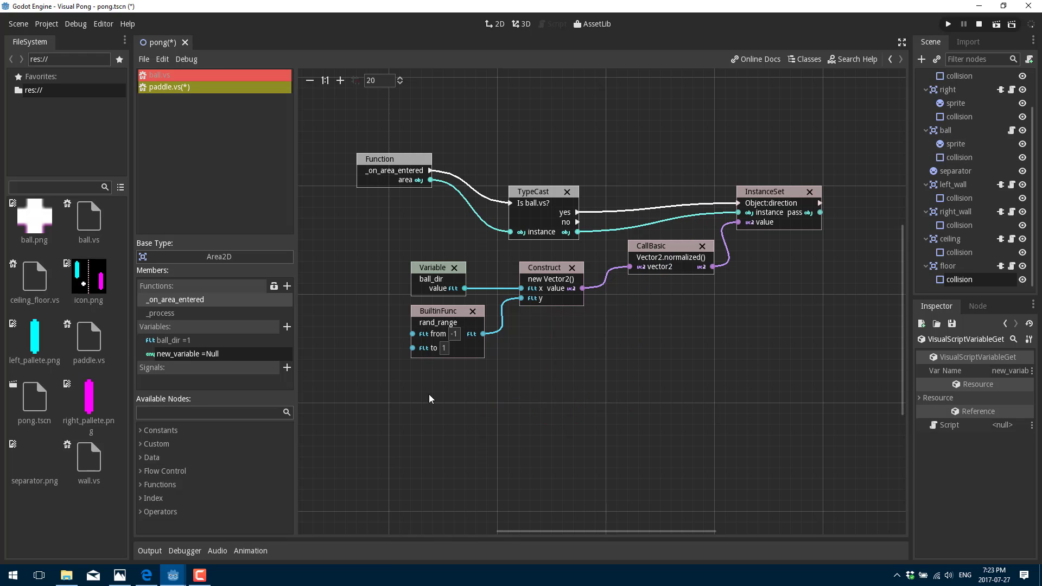
# Add a built-in Atan function node to the empty area below the Construct node.
pyautogui.click(139, 486)
pyautogui.scroll(-1, 190, 474)
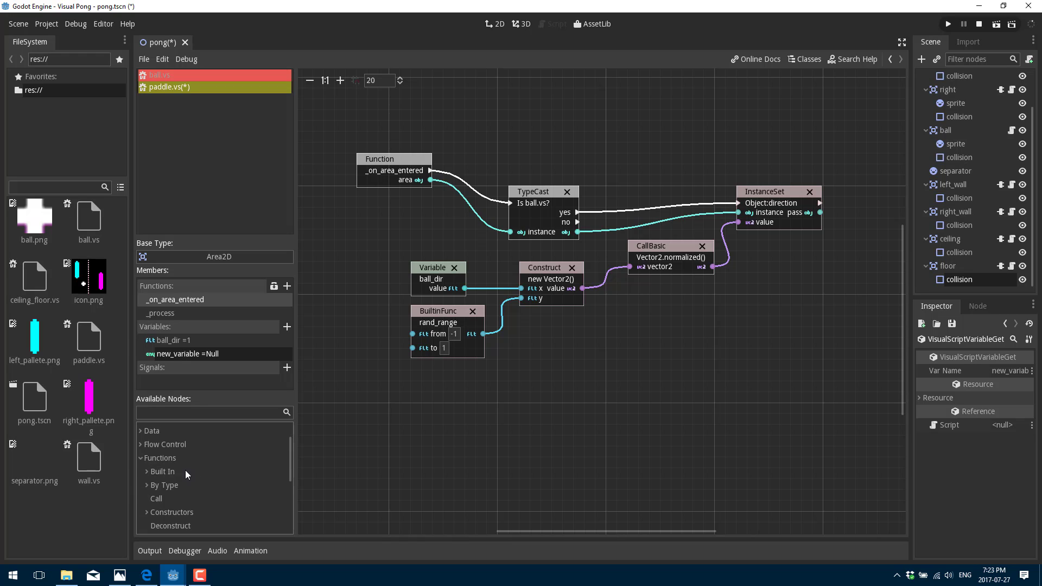
pyautogui.click(151, 475)
pyautogui.scroll(-5, 200, 466)
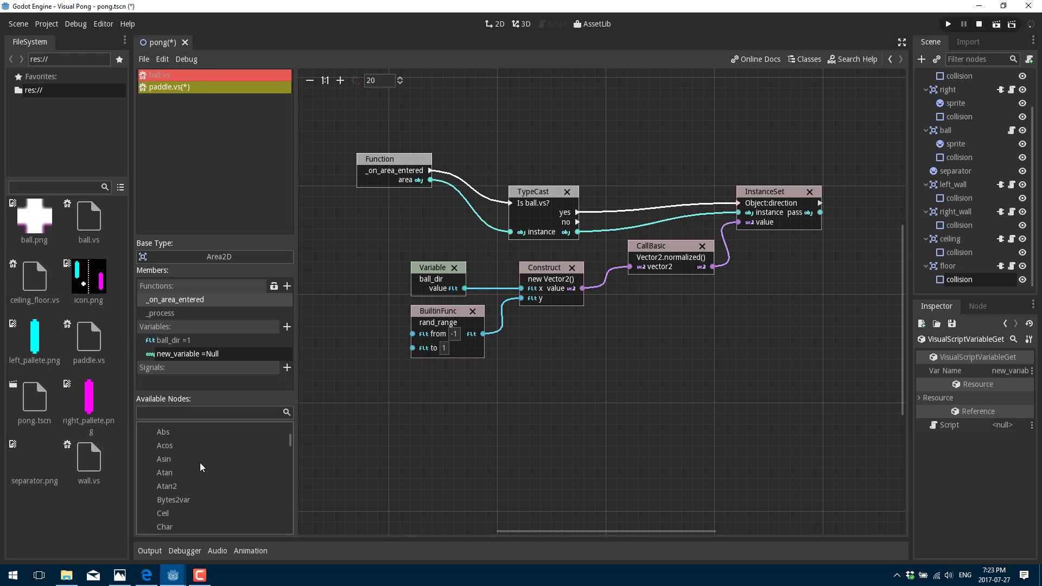
pyautogui.moveTo(164, 459); pyautogui.dragTo(592, 417)
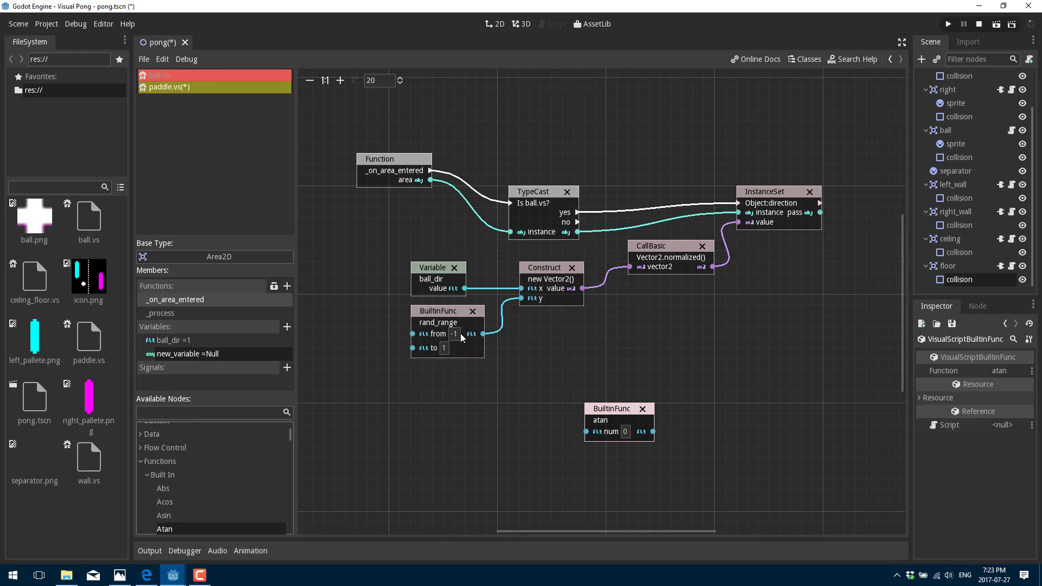
# Route rand_range's output through the atan node into Construct's y input, and move the rand_range node clear of the connection.
pyautogui.moveTo(483, 334); pyautogui.dragTo(521, 298)
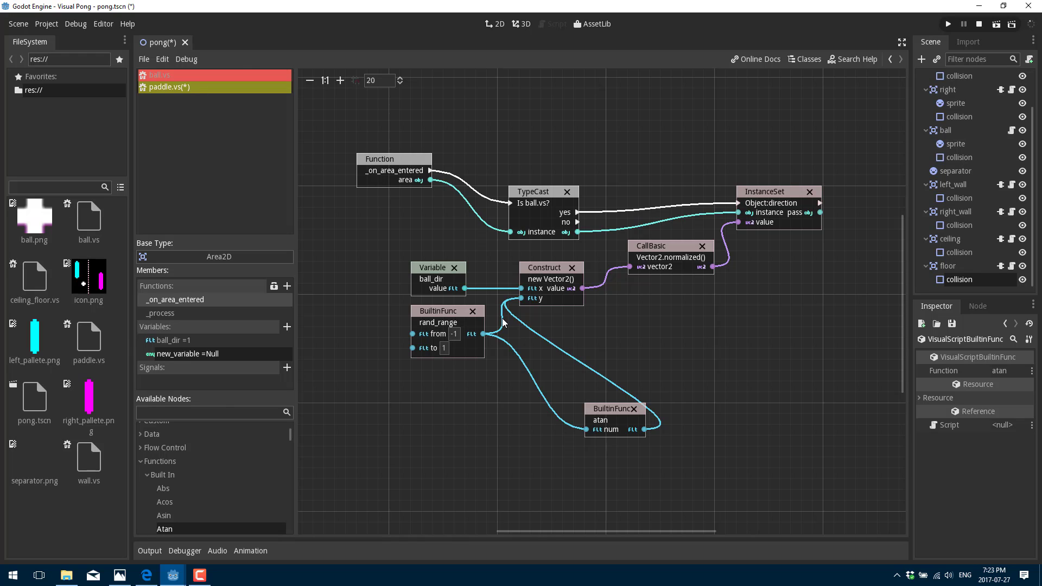
pyautogui.moveTo(521, 298); pyautogui.dragTo(489, 427)
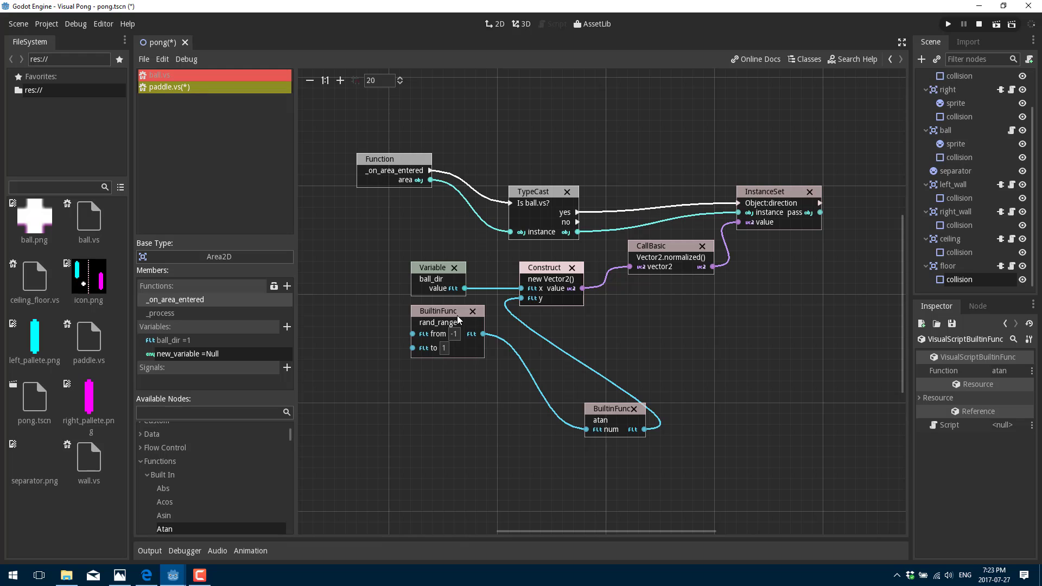
pyautogui.moveTo(457, 314); pyautogui.dragTo(415, 356)
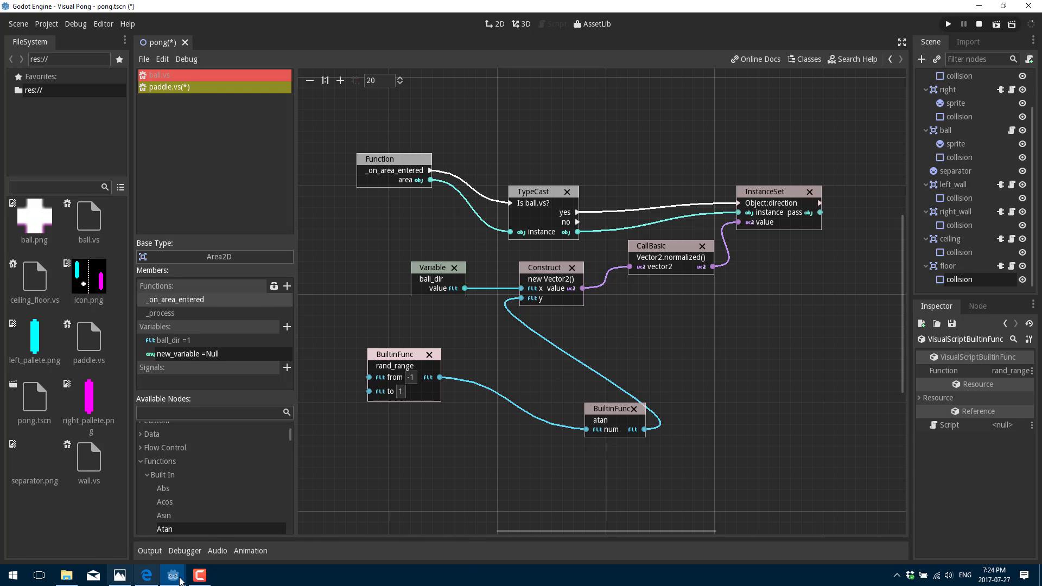
# Switch back to the Material Tester project's editor window.
pyautogui.moveTo(172, 575)
pyautogui.click(146, 524)
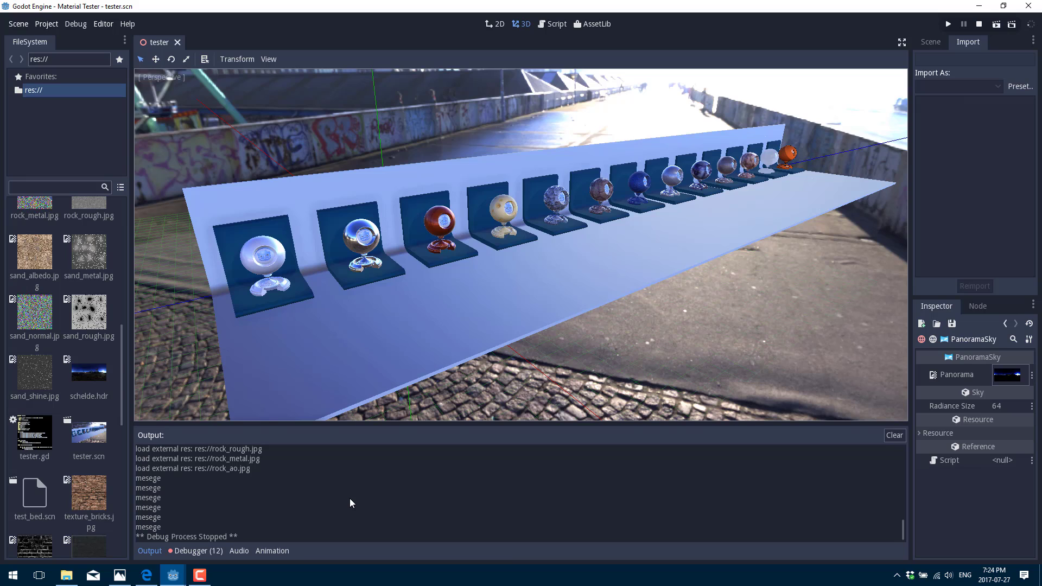